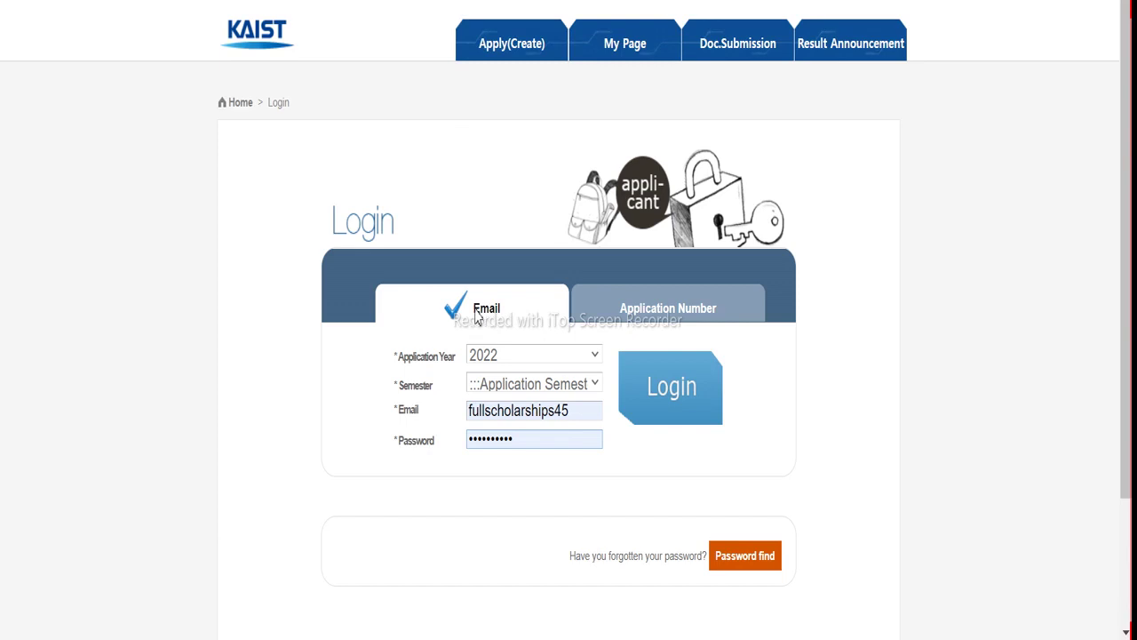
Open the application creation page and review its eligibility requirements, late-track dates and admission notes
click(494, 52)
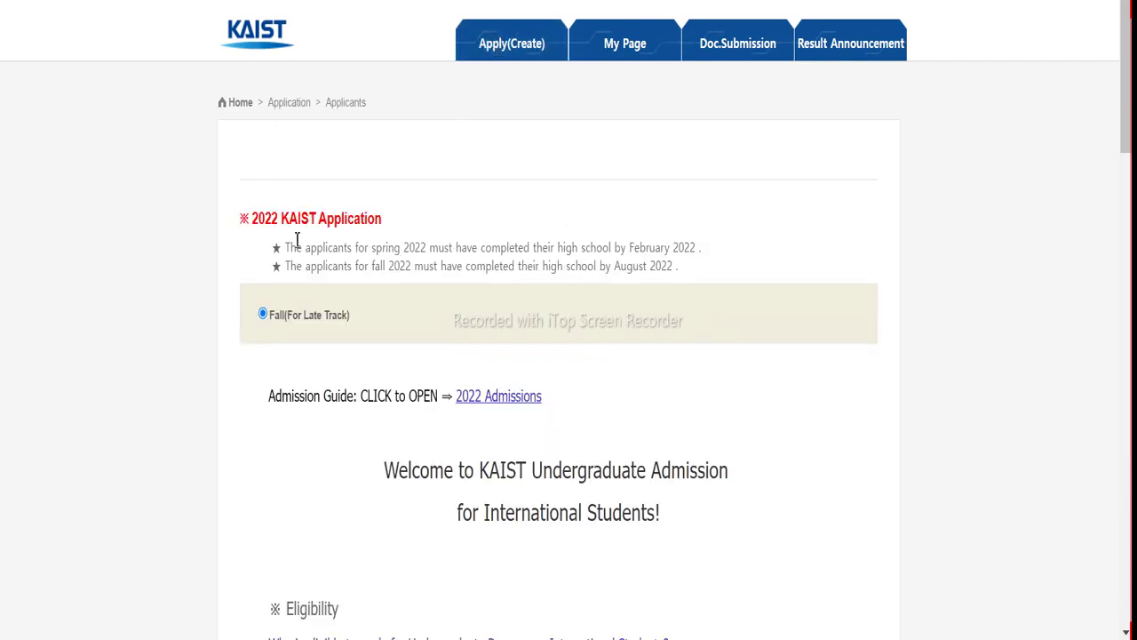
scroll(377, 240, down, 3)
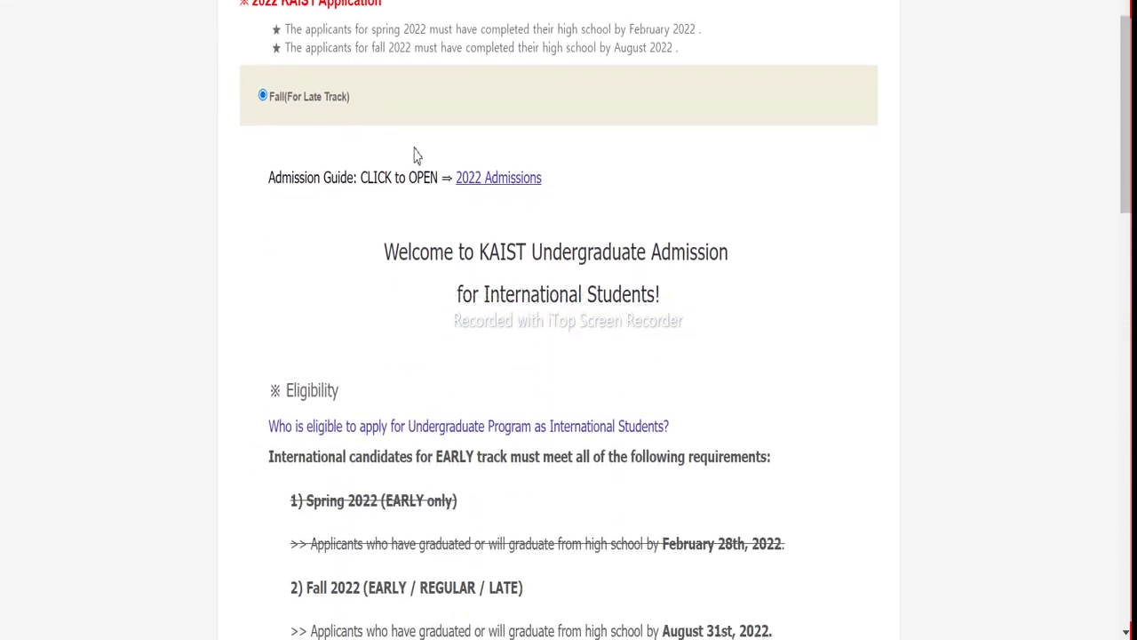
scroll(481, 181, down, 3)
scroll(480, 181, down, 10)
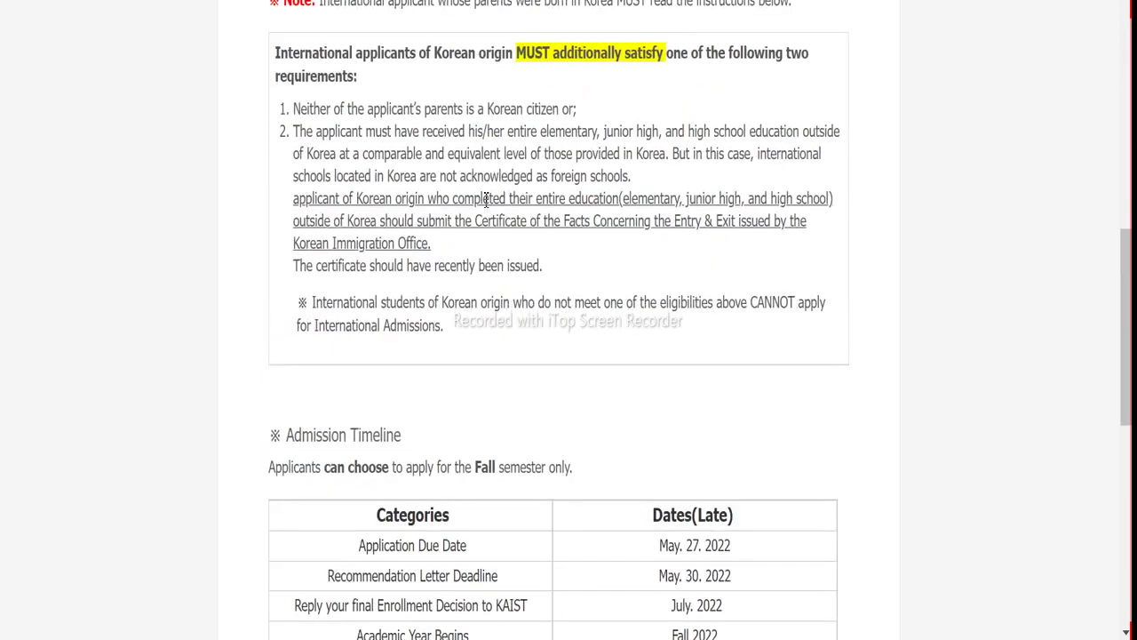
drag(662, 334, 764, 332)
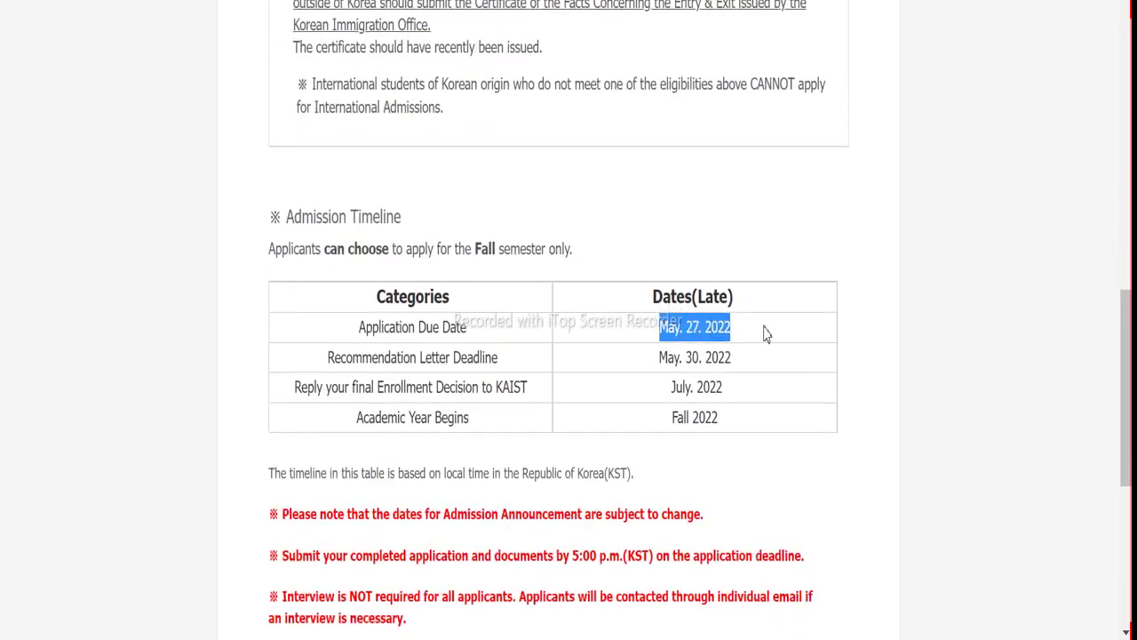
click(751, 222)
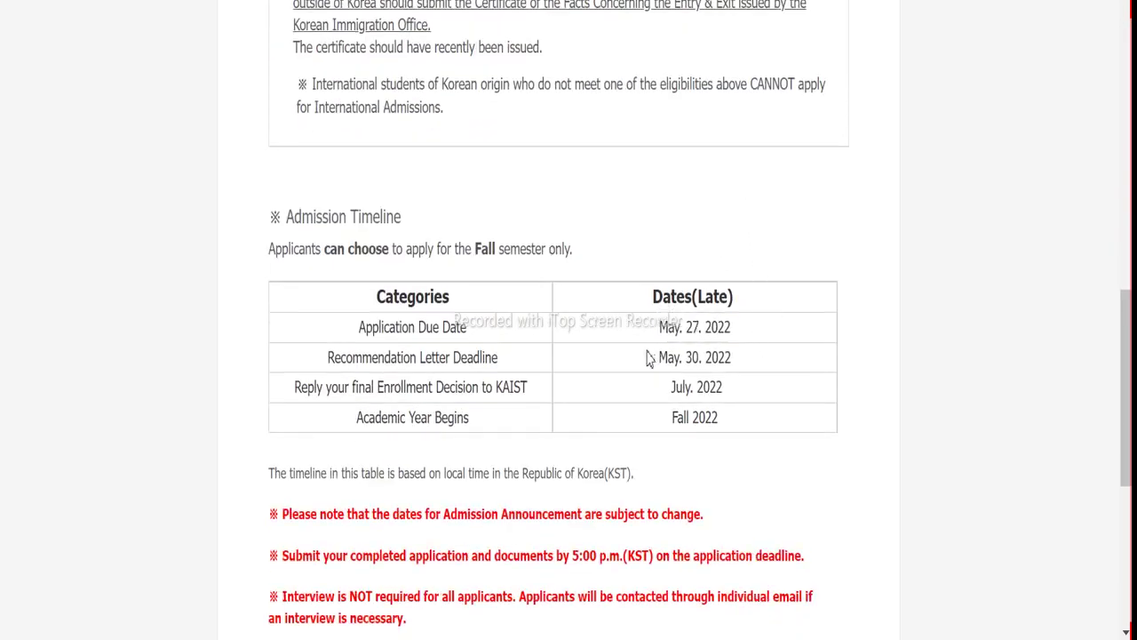
scroll(609, 350, down, 6)
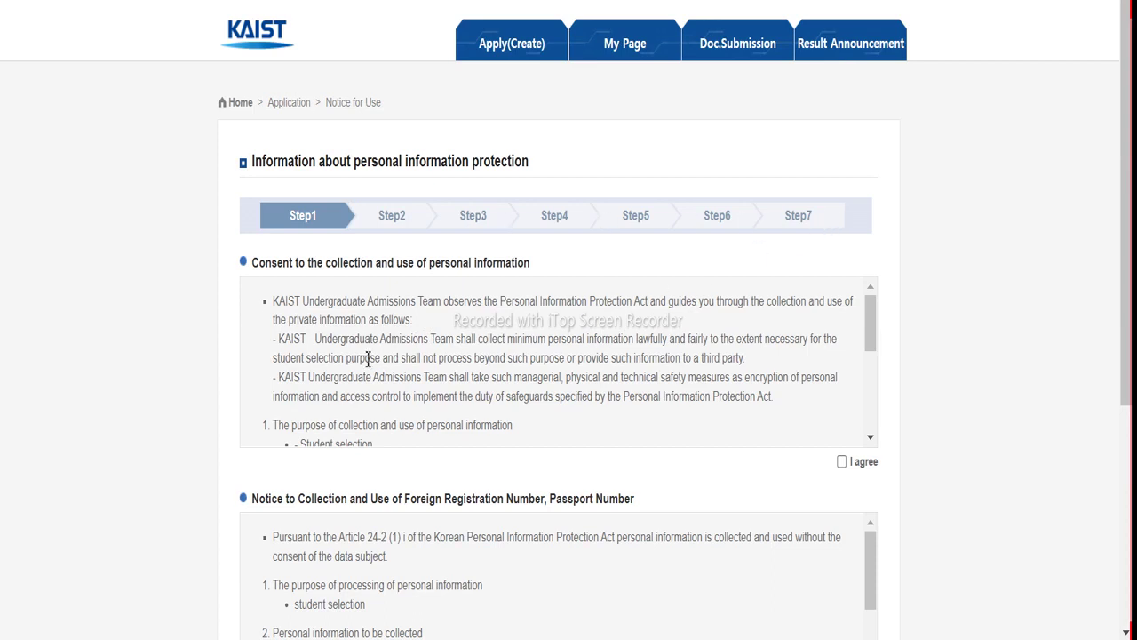
Agree to all personal information and passport number collection notices and proceed to the application form
click(841, 461)
scroll(842, 472, down, 1)
scroll(842, 472, down, 5)
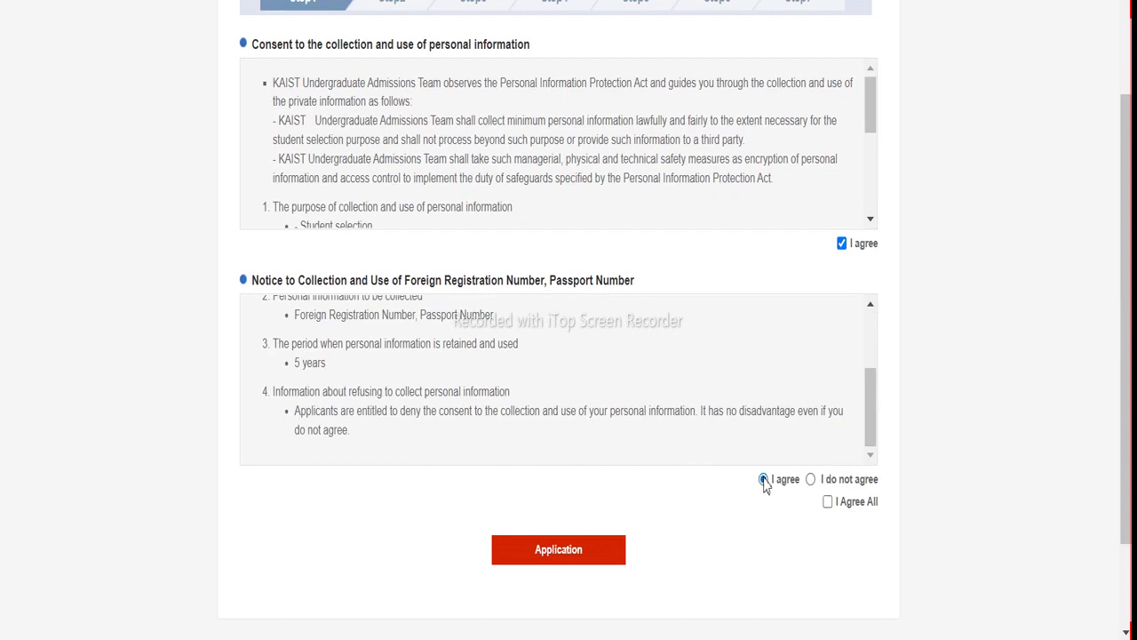
click(827, 501)
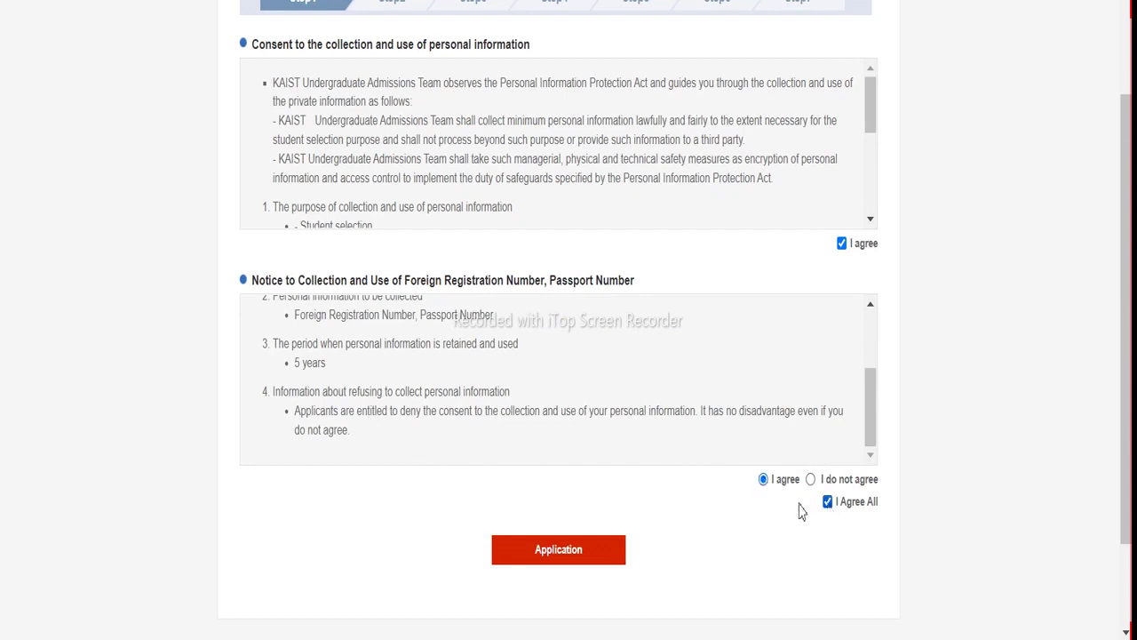
click(576, 552)
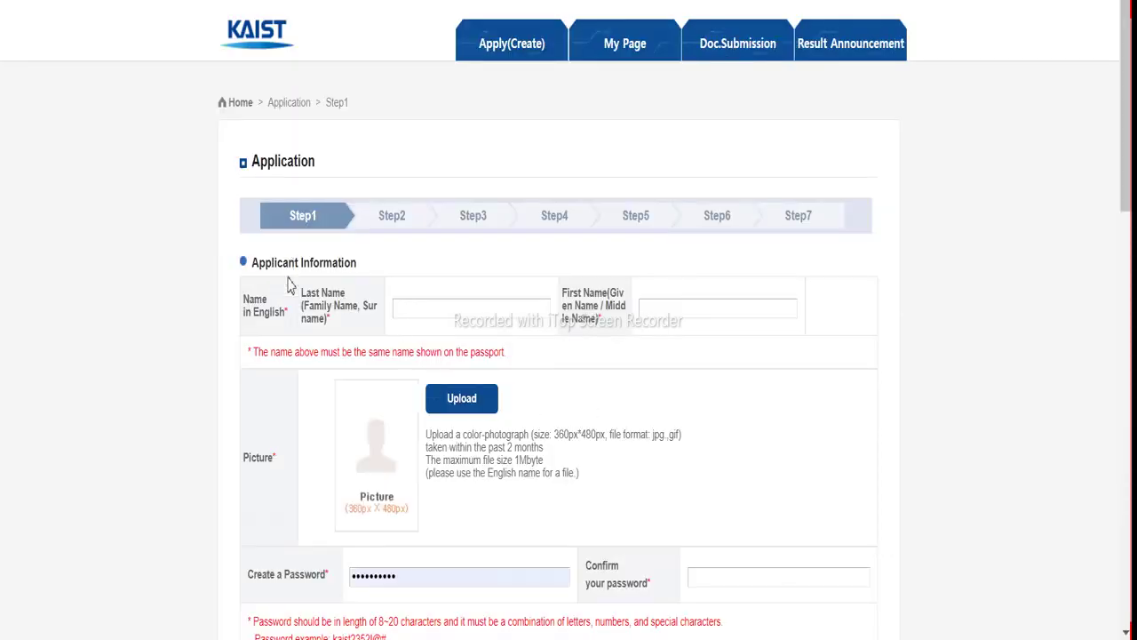
Fill in the applicant's last and first names from the first saved address entry and upload the applicant's picture
click(434, 315)
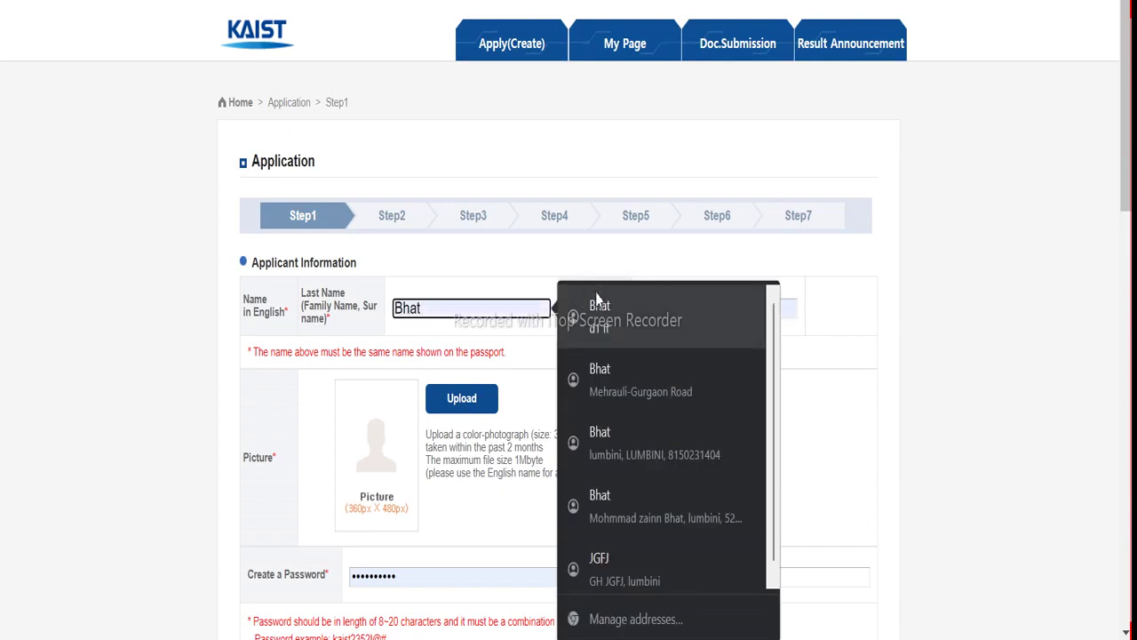
click(610, 304)
scroll(386, 426, down, 2)
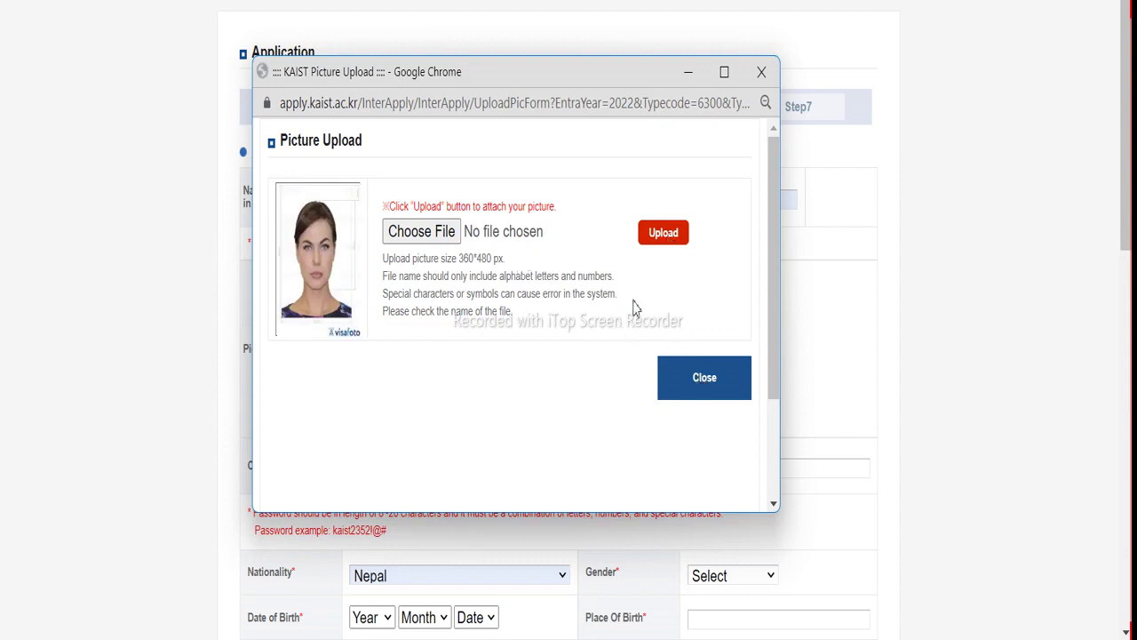
click(703, 385)
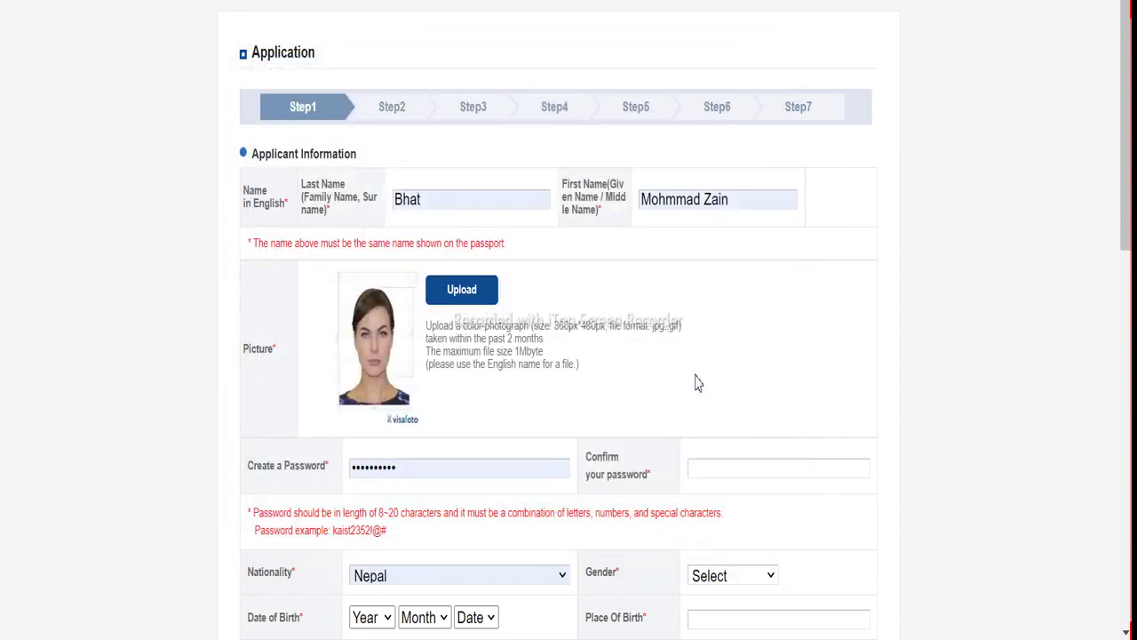
Replace the prefilled account password with the browser's suggested password in both the creation and confirmation fields
scroll(453, 354, down, 1)
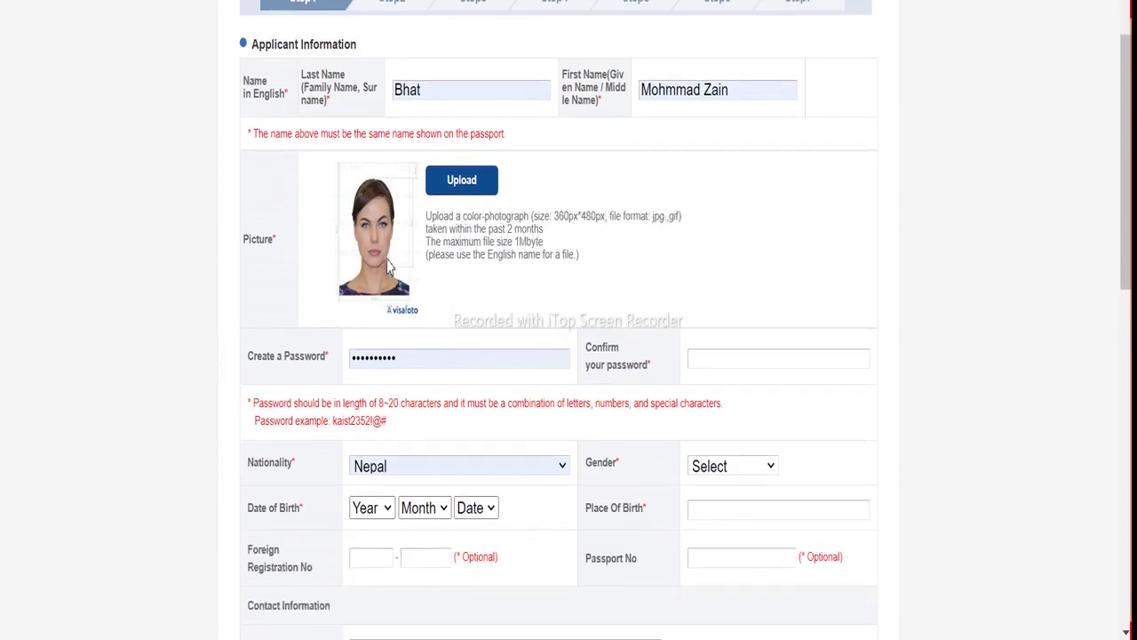
click(409, 360)
drag(409, 360, 345, 359)
right_click(369, 359)
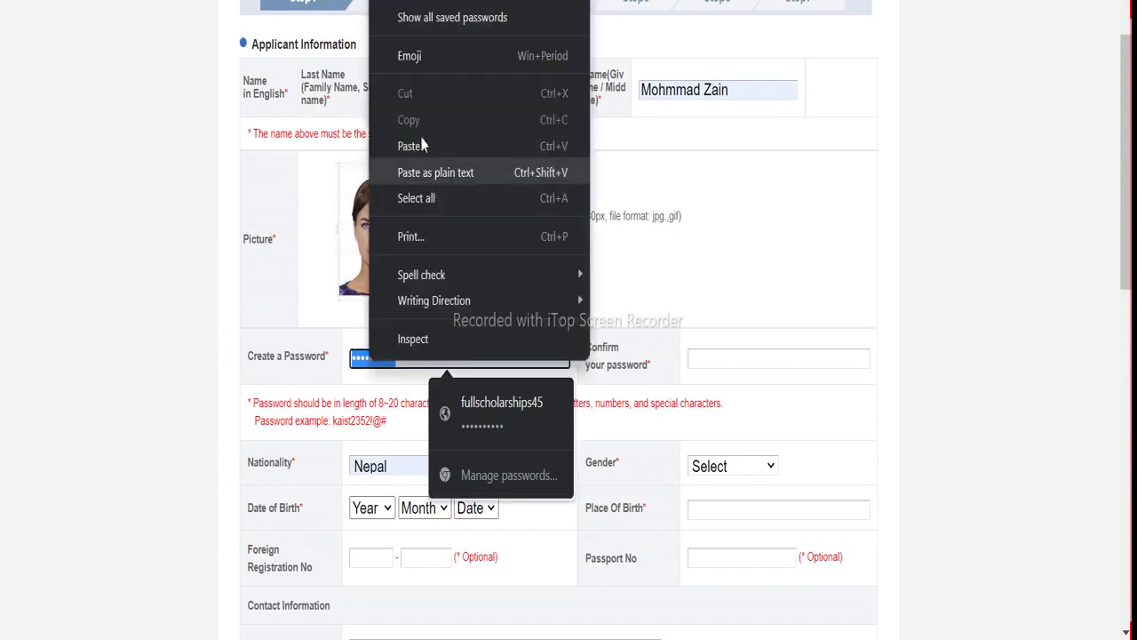
key(Escape)
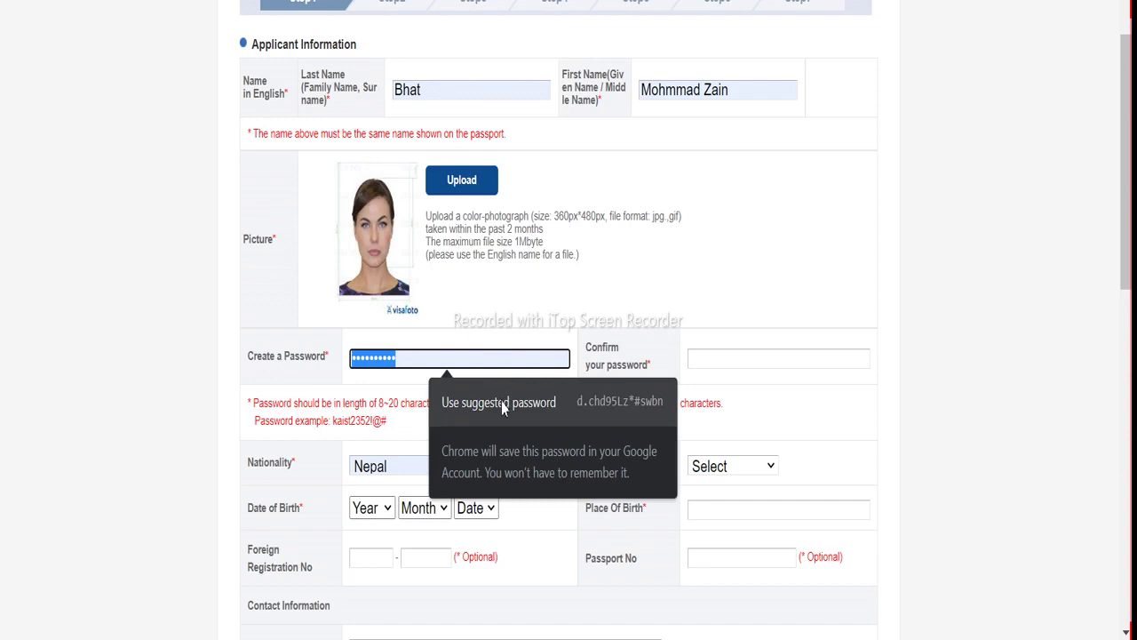
click(502, 404)
Set the applicant's nationality to India and gender to Male
scroll(482, 439, down, 1)
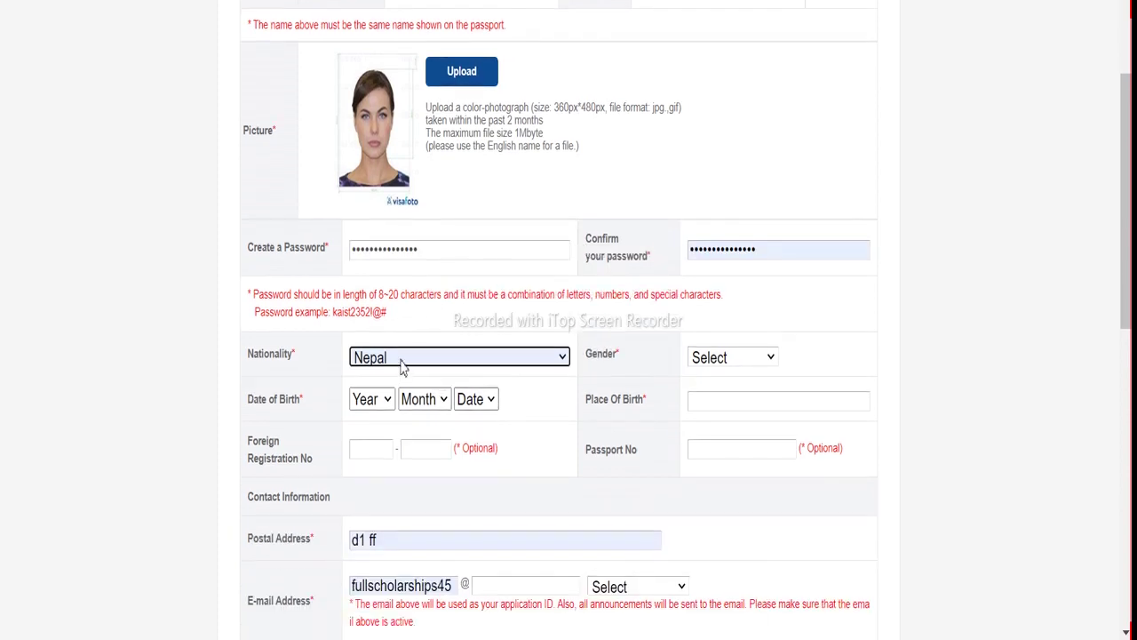
click(401, 364)
scroll(399, 205, down, 12)
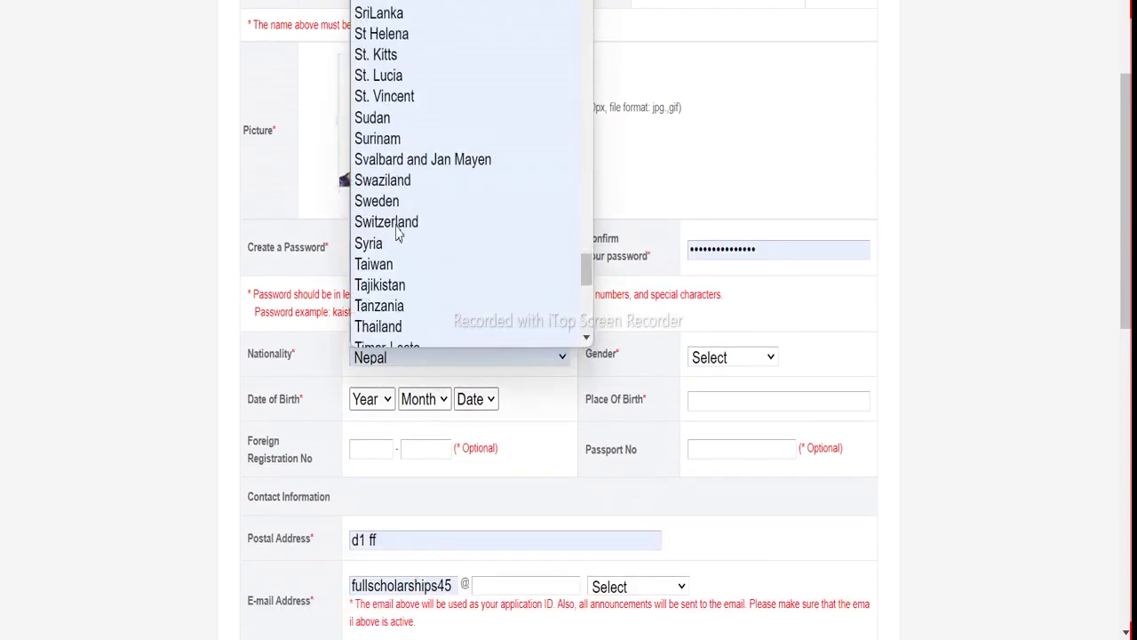
scroll(397, 233, up, 20)
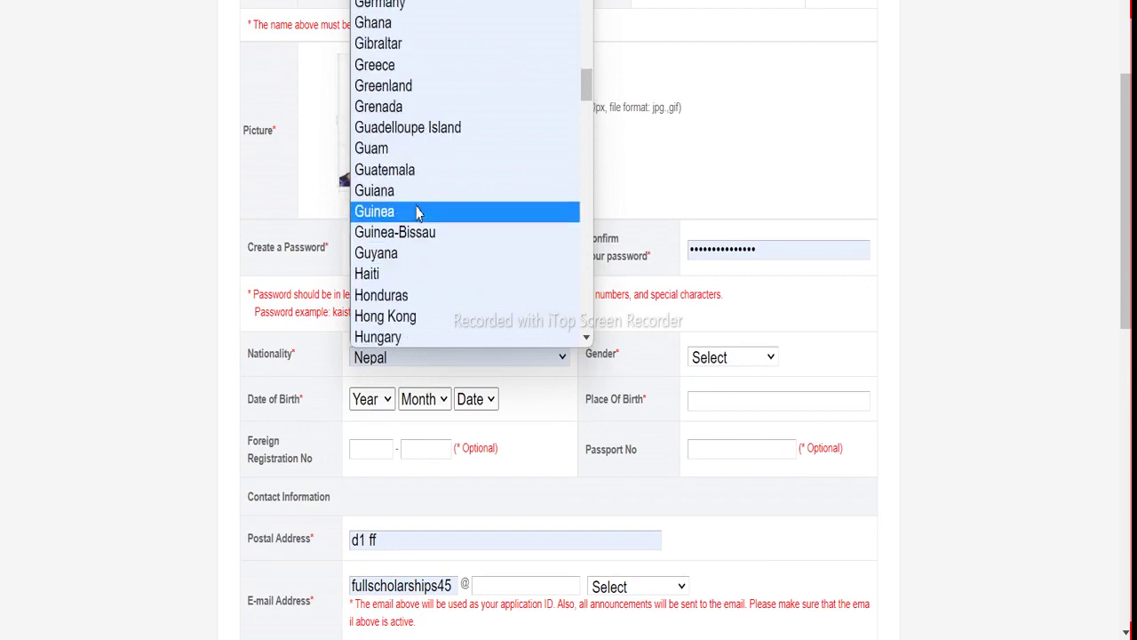
scroll(412, 286, down, 3)
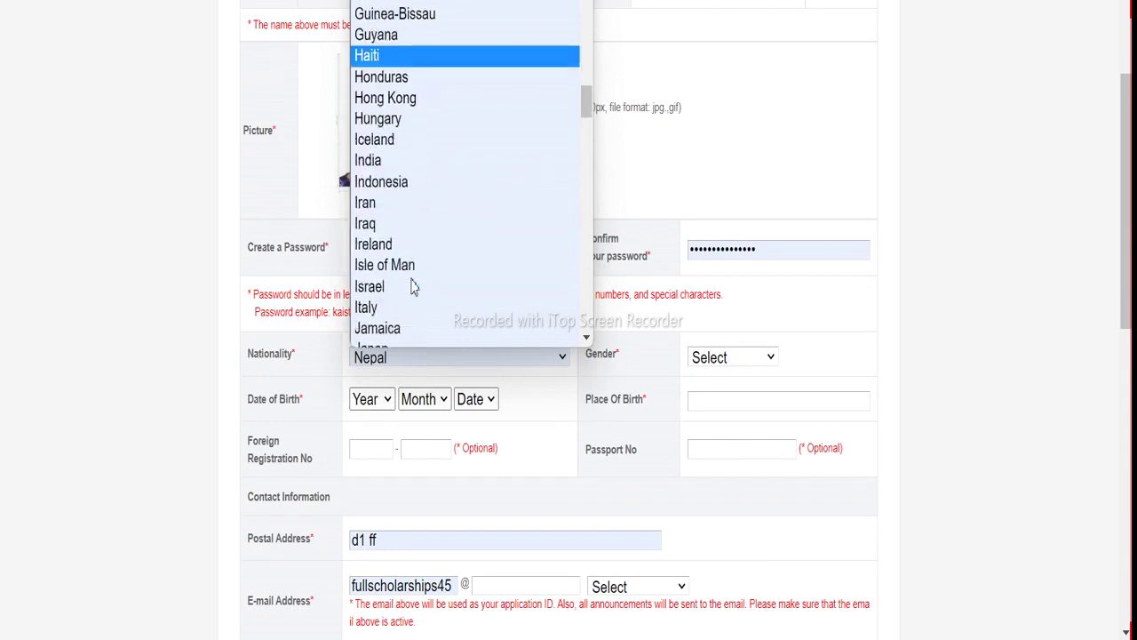
click(394, 162)
click(722, 360)
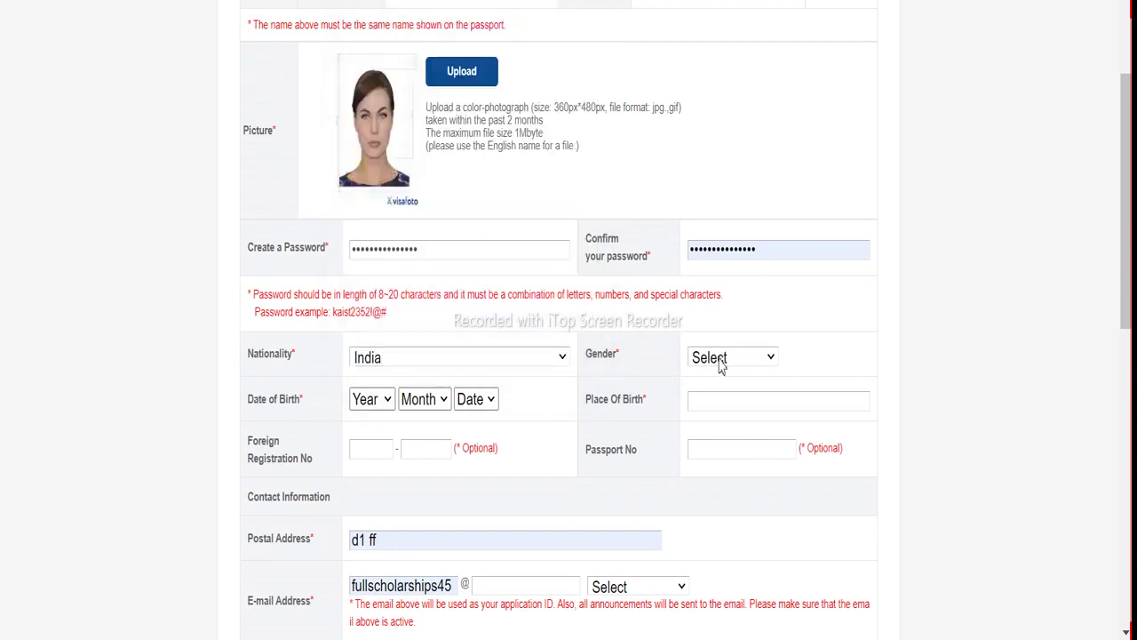
click(707, 397)
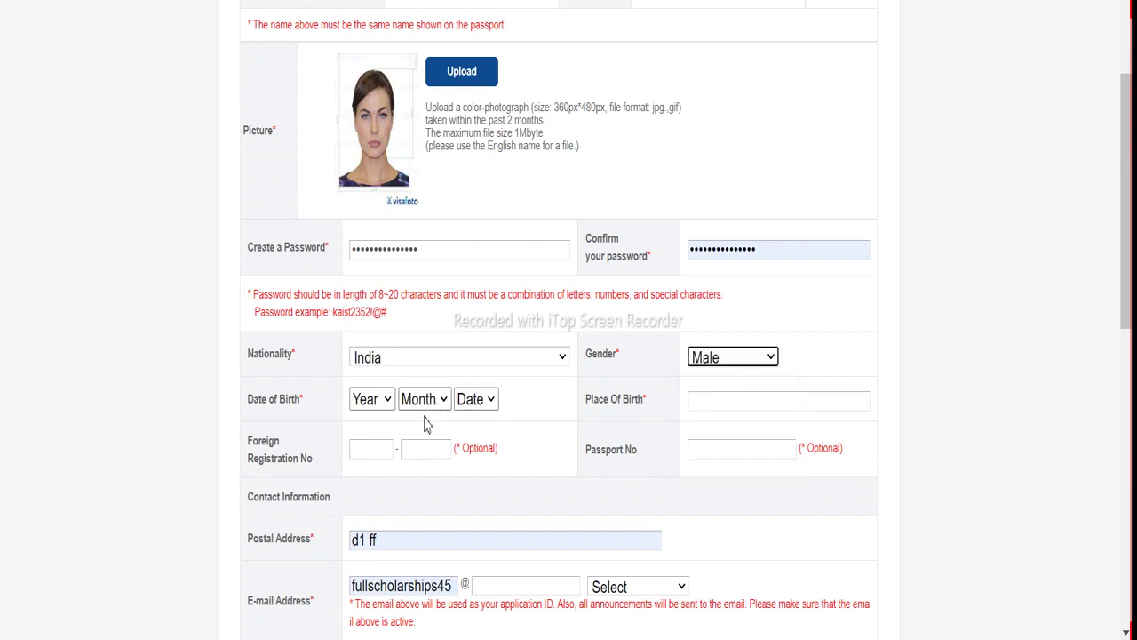
Choose Civil & Environmental Engineering as the field of interest and try to save and continue
scroll(399, 413, down, 1)
scroll(398, 413, down, 1)
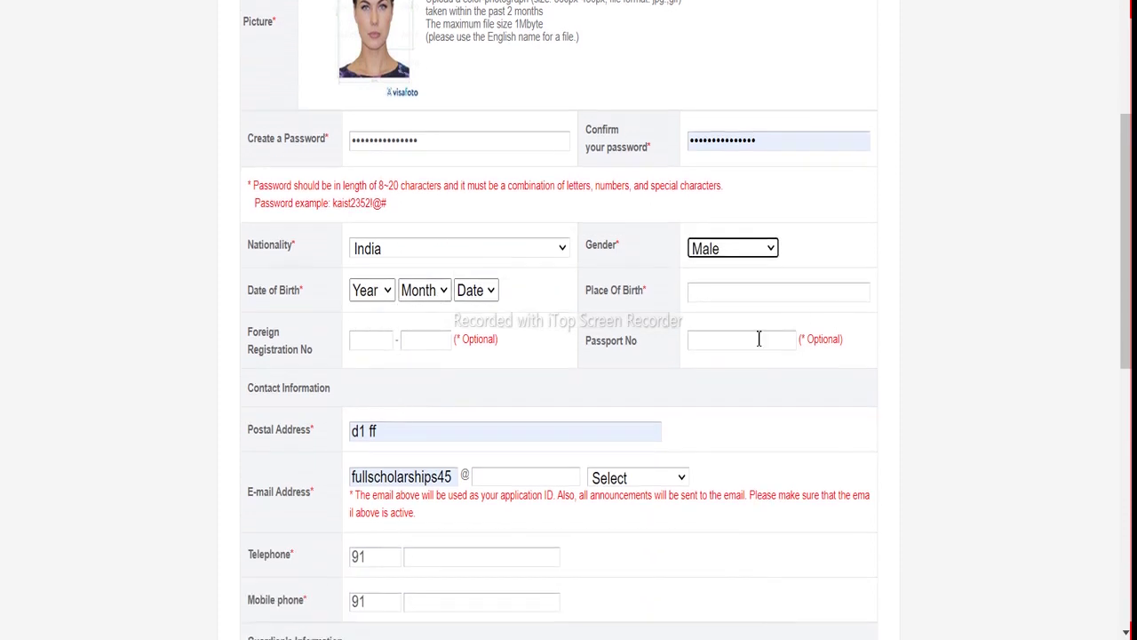
scroll(502, 440, down, 2)
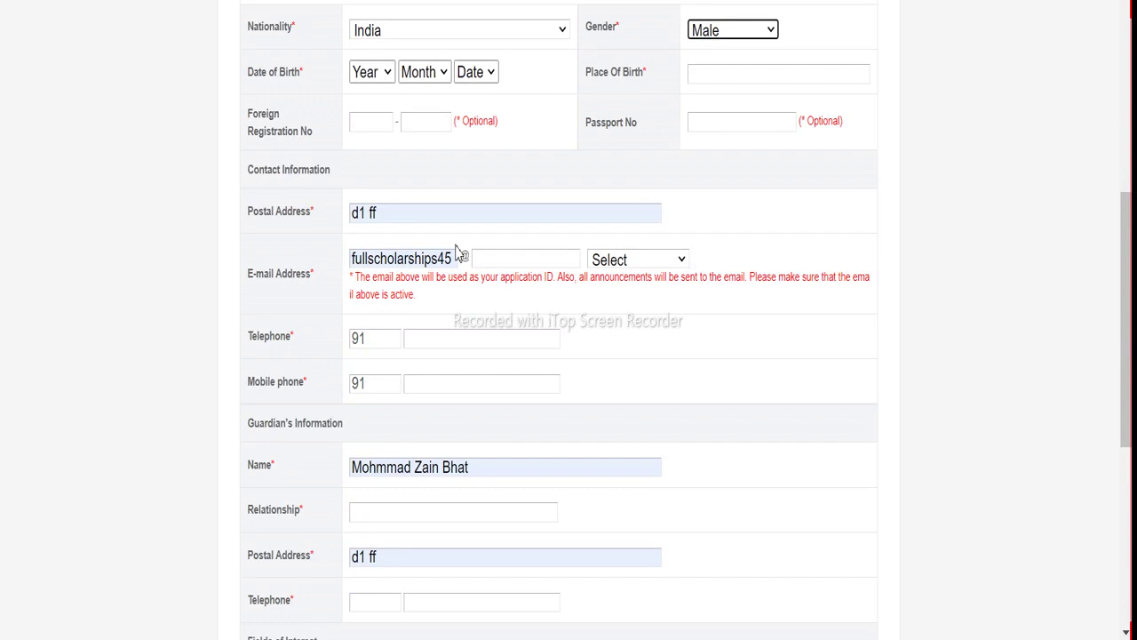
scroll(481, 379, down, 1)
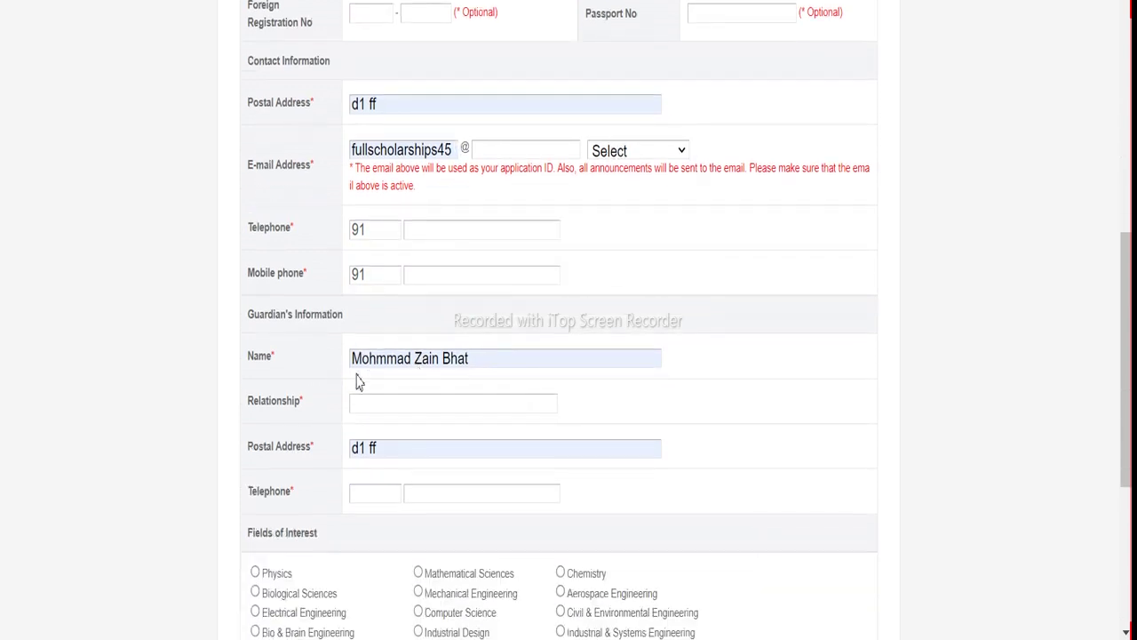
scroll(422, 386, down, 2)
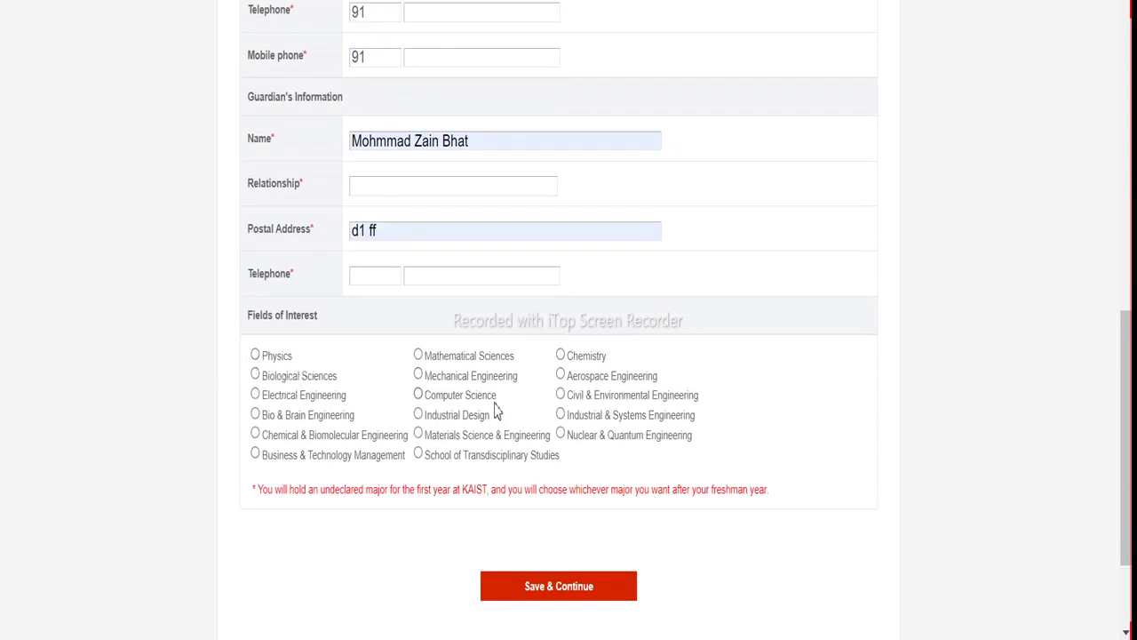
click(560, 394)
click(554, 588)
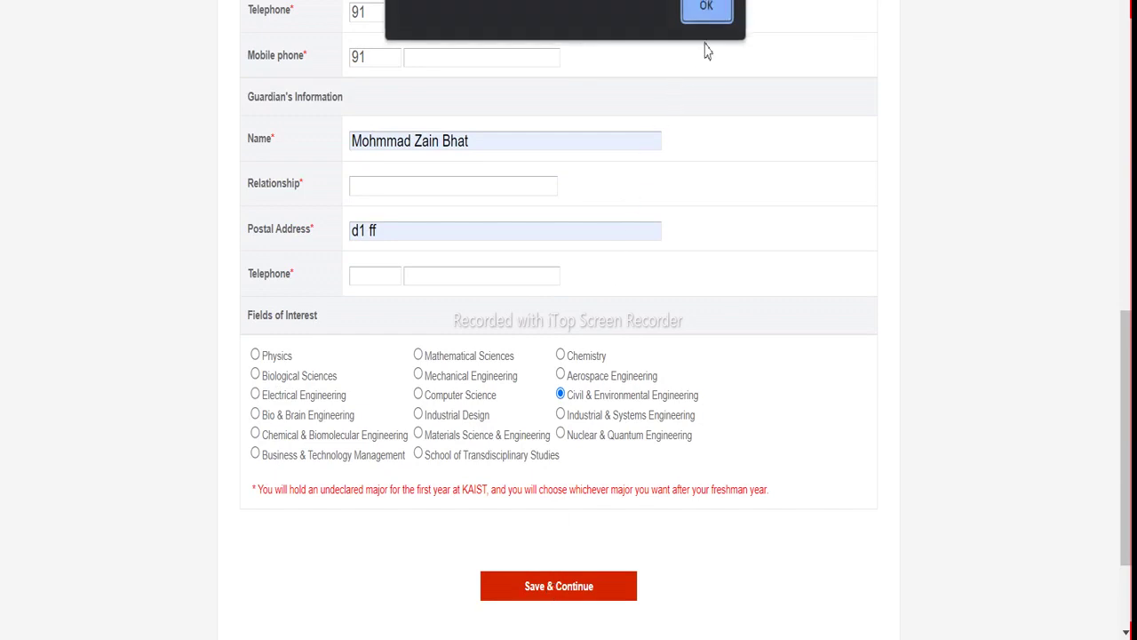
click(722, 5)
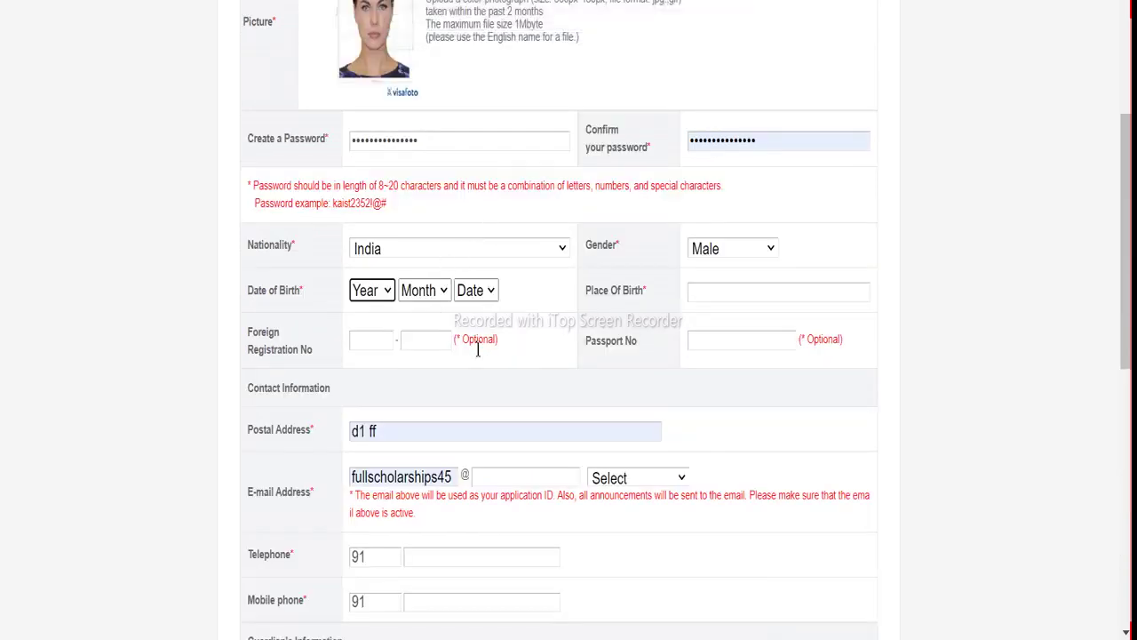
Select the applicant's year, month and day of birth, and enter "india" as the place of birth
click(382, 293)
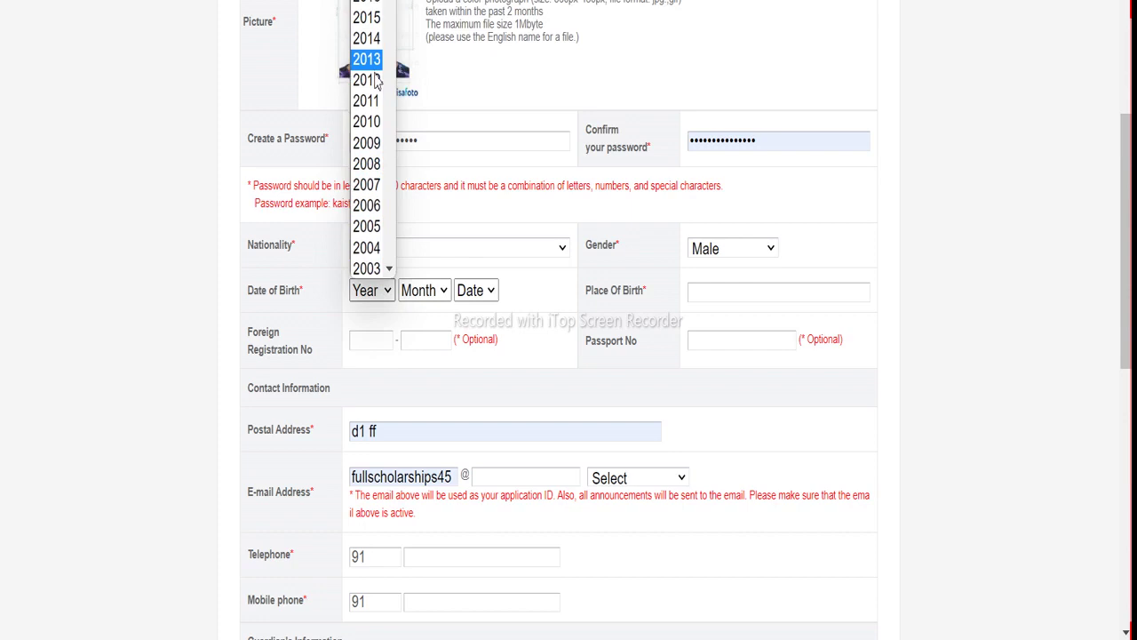
scroll(373, 133, down, 13)
scroll(371, 121, up, 5)
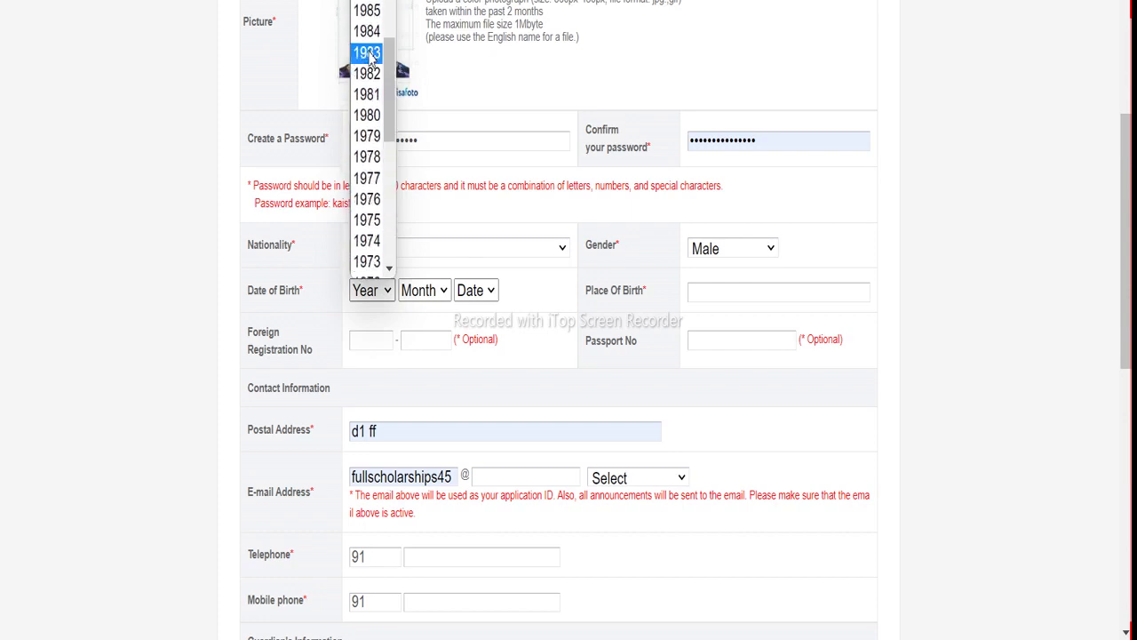
scroll(371, 122, up, 4)
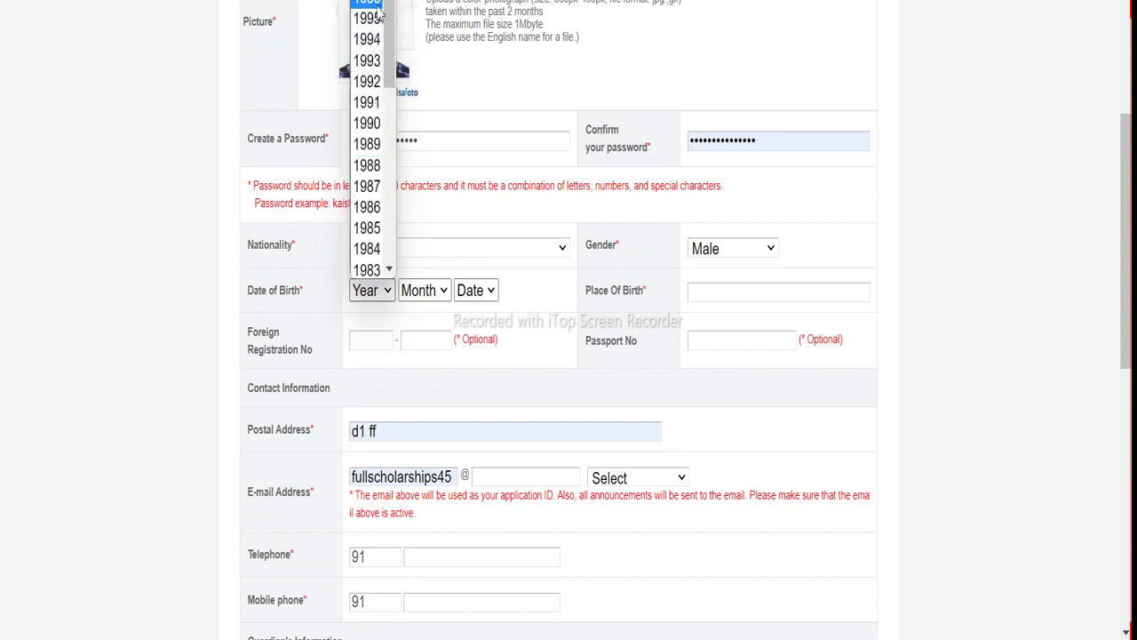
click(367, 18)
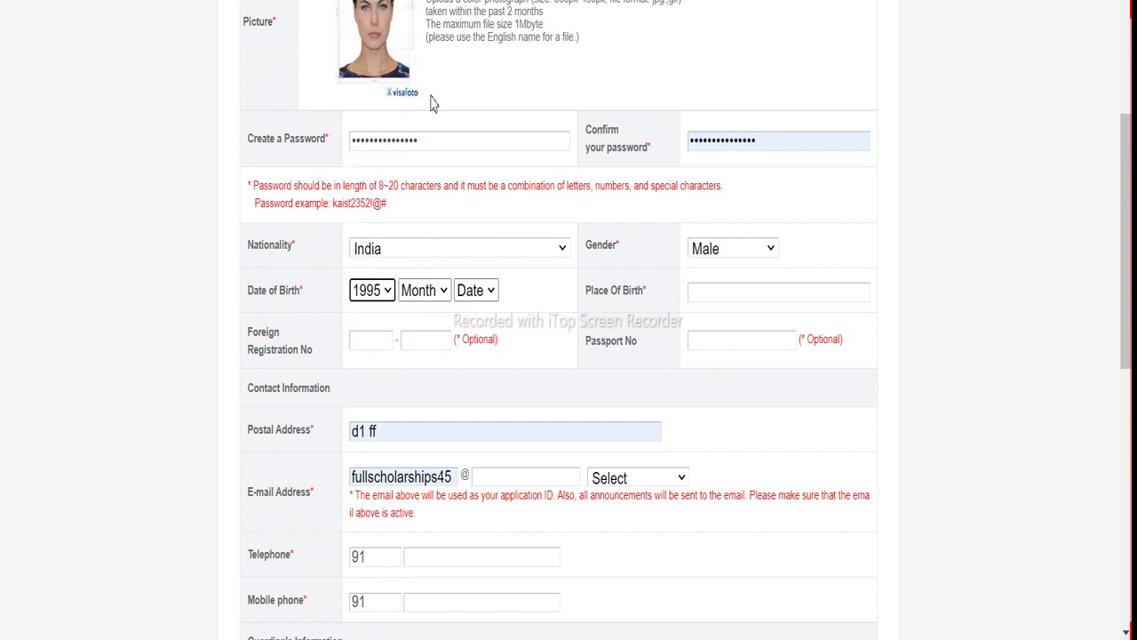
click(413, 284)
click(424, 480)
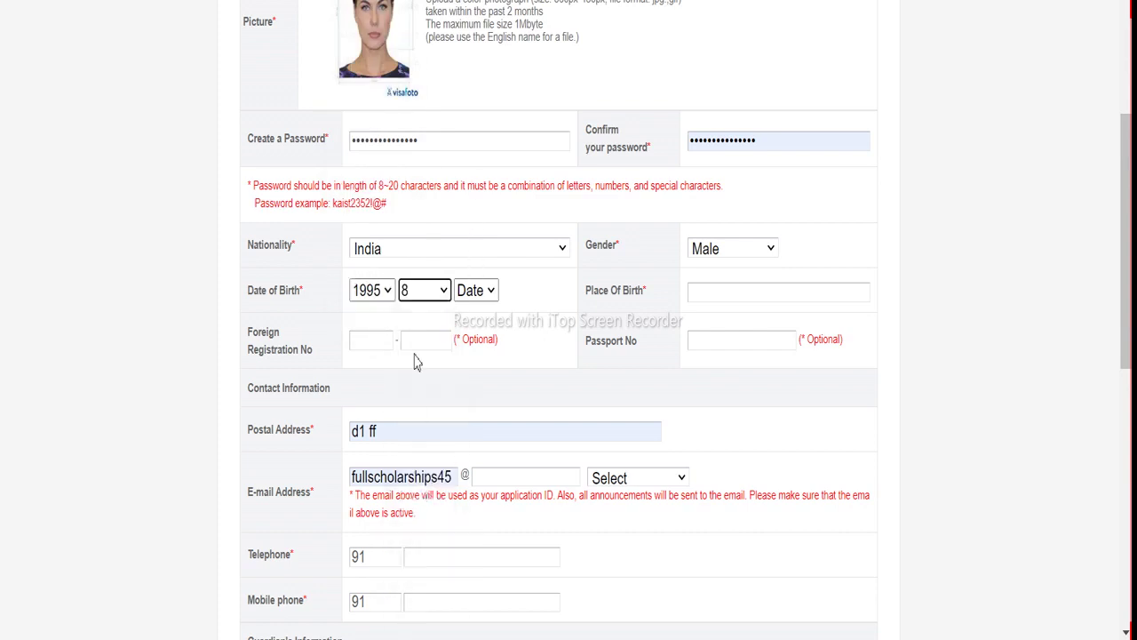
click(413, 298)
click(416, 478)
click(436, 301)
click(435, 501)
click(475, 293)
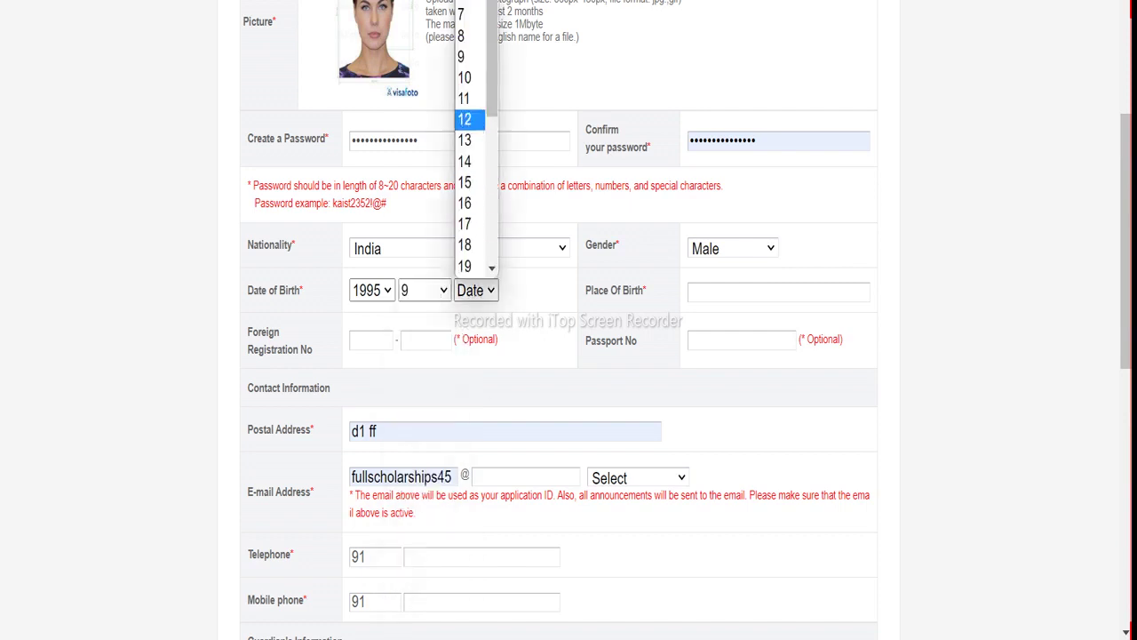
click(471, 2)
click(700, 297)
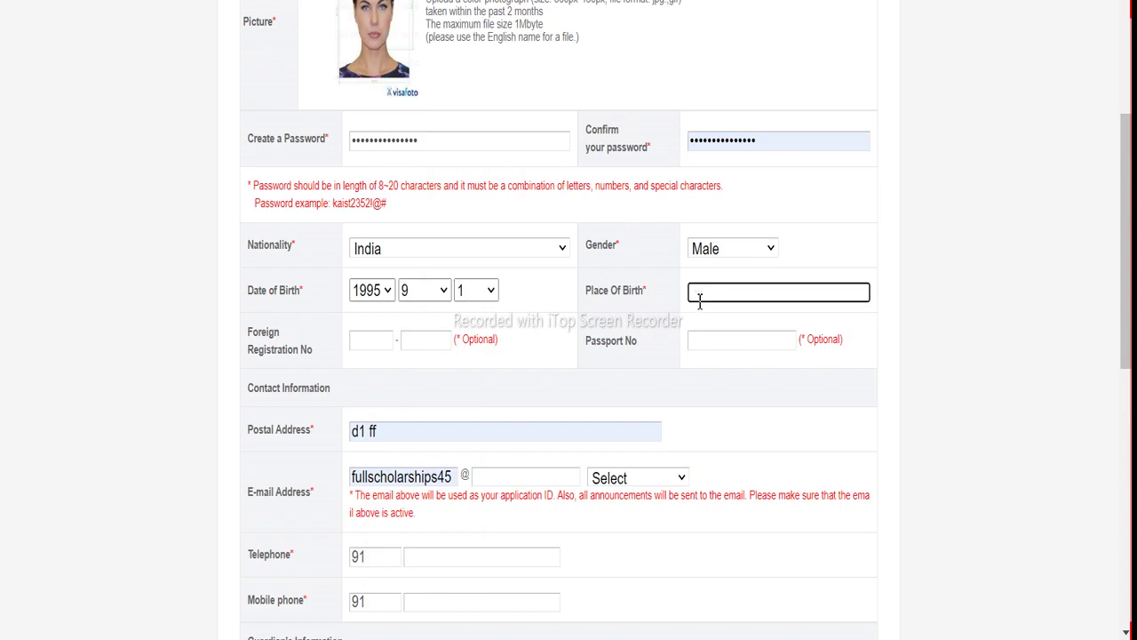
text(india)
Fill in the applicant's telephone and mobile phone numbers from the browser's saved entries
scroll(572, 395, down, 1)
scroll(571, 395, down, 5)
click(430, 123)
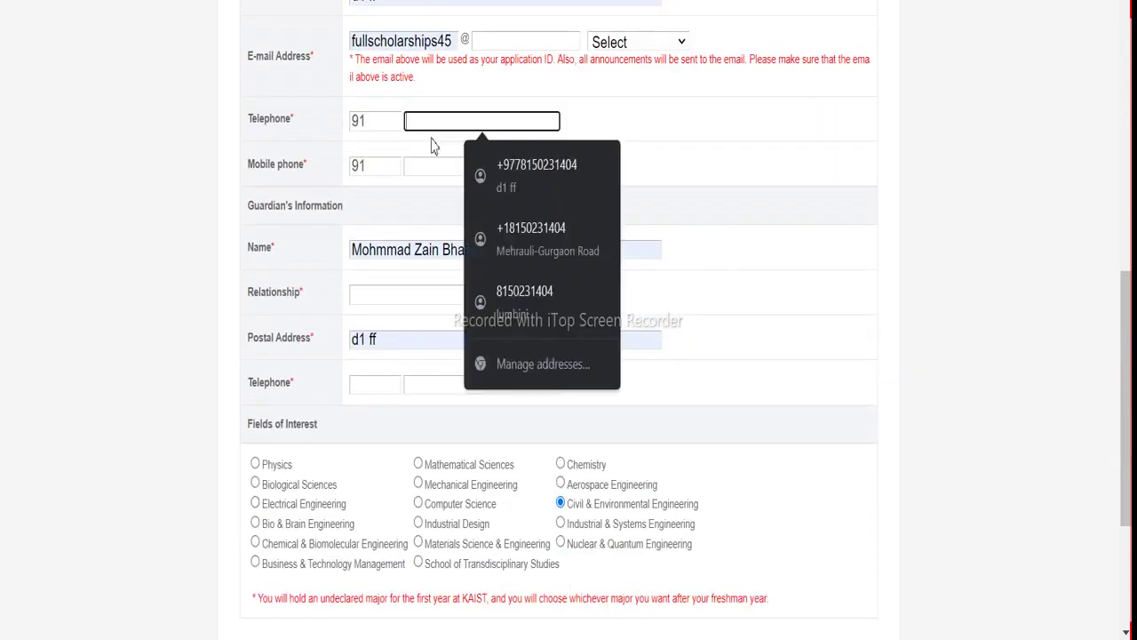
click(478, 174)
click(432, 164)
click(477, 229)
Enter "sibling" as the guardian's relationship and fill in the guardian's telephone number from the saved entries
scroll(393, 148, down, 1)
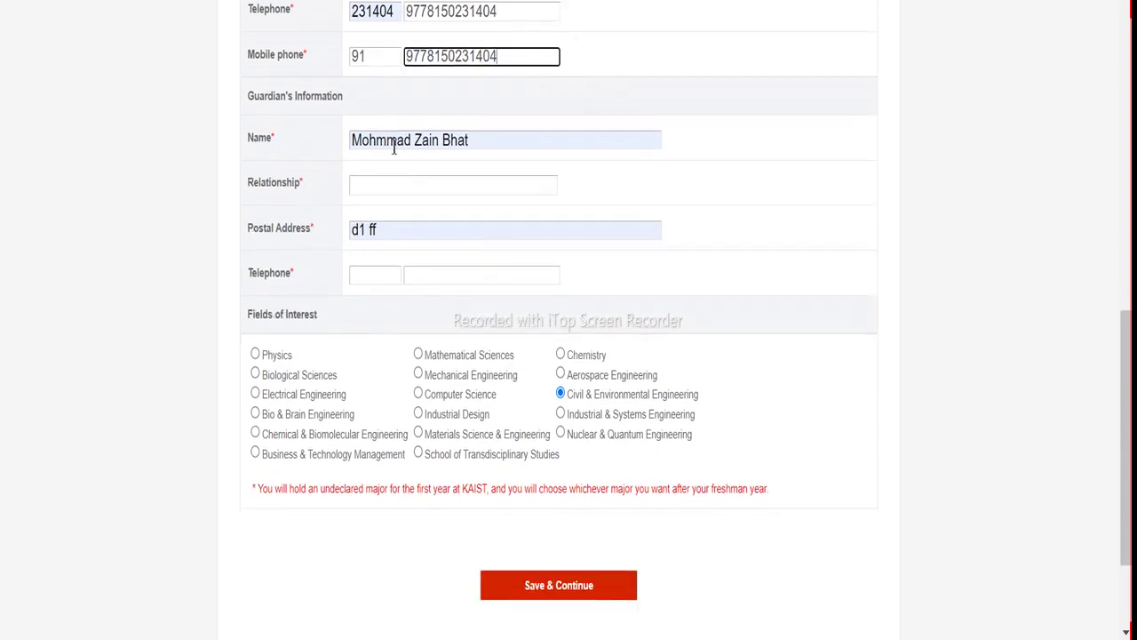
click(392, 186)
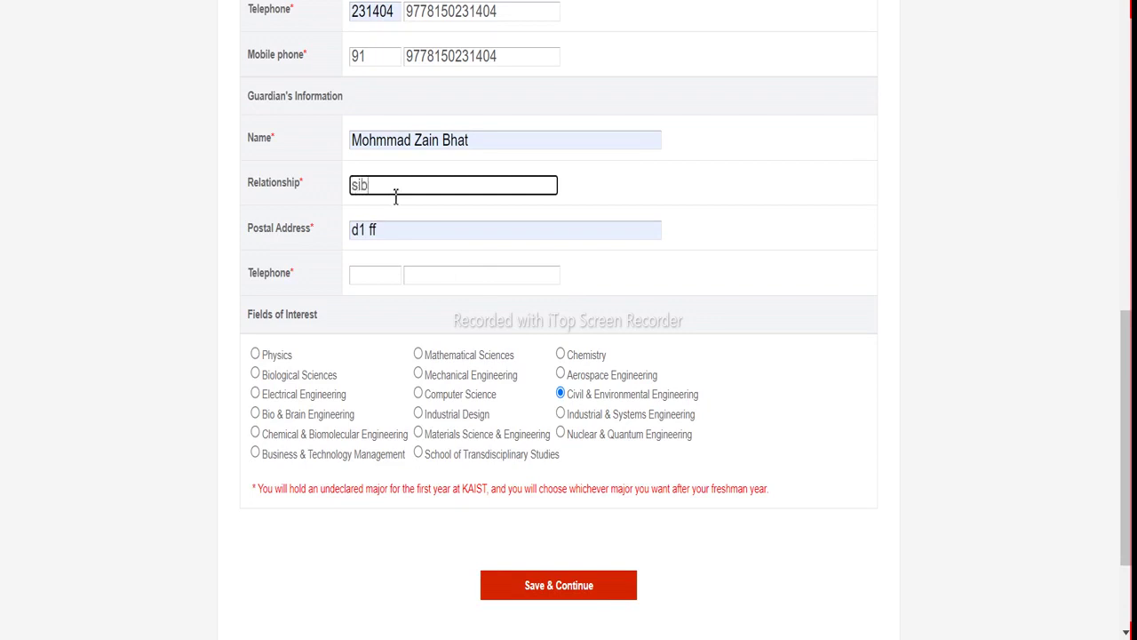
click(389, 276)
click(418, 328)
click(442, 283)
click(490, 342)
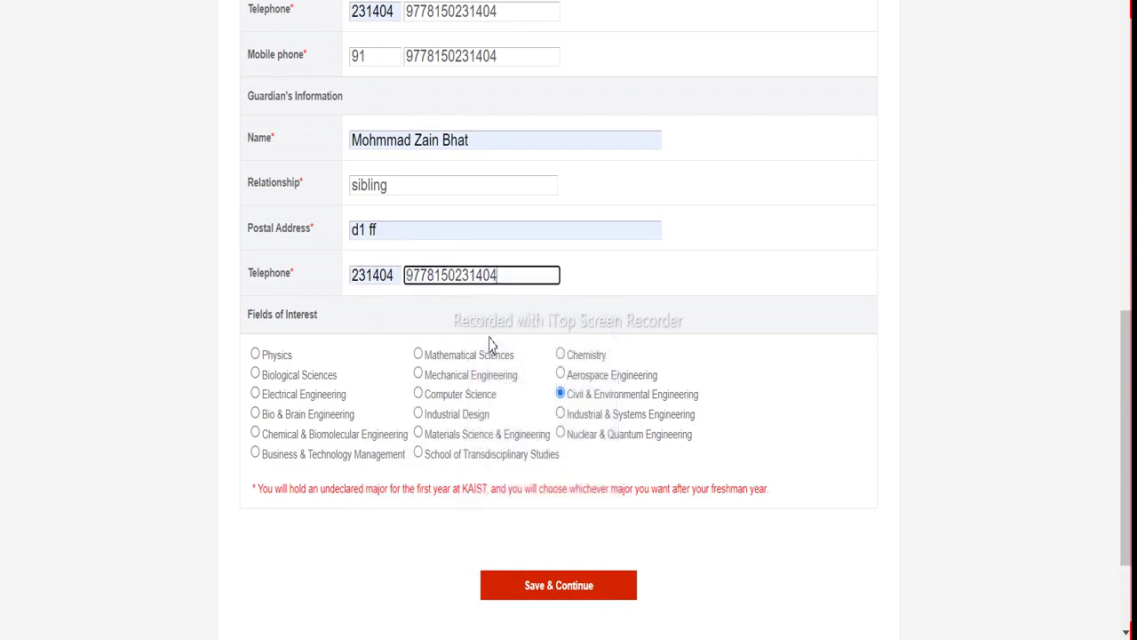
Try to save and continue, and choose gmail.com as the domain of the applicant's e-mail address
click(526, 590)
click(706, 10)
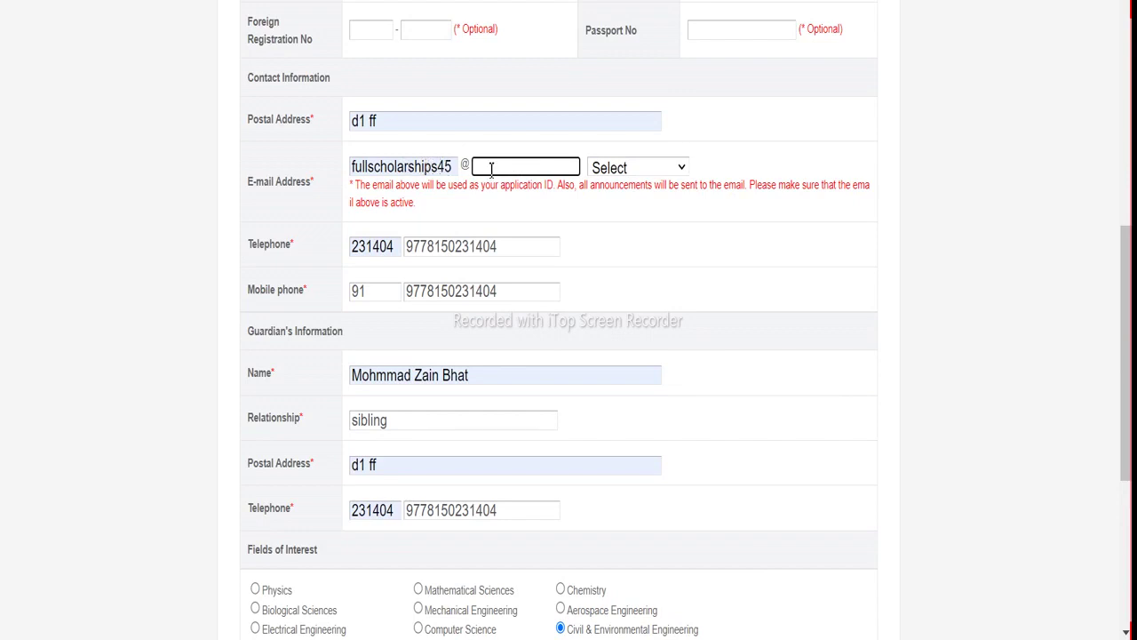
click(646, 171)
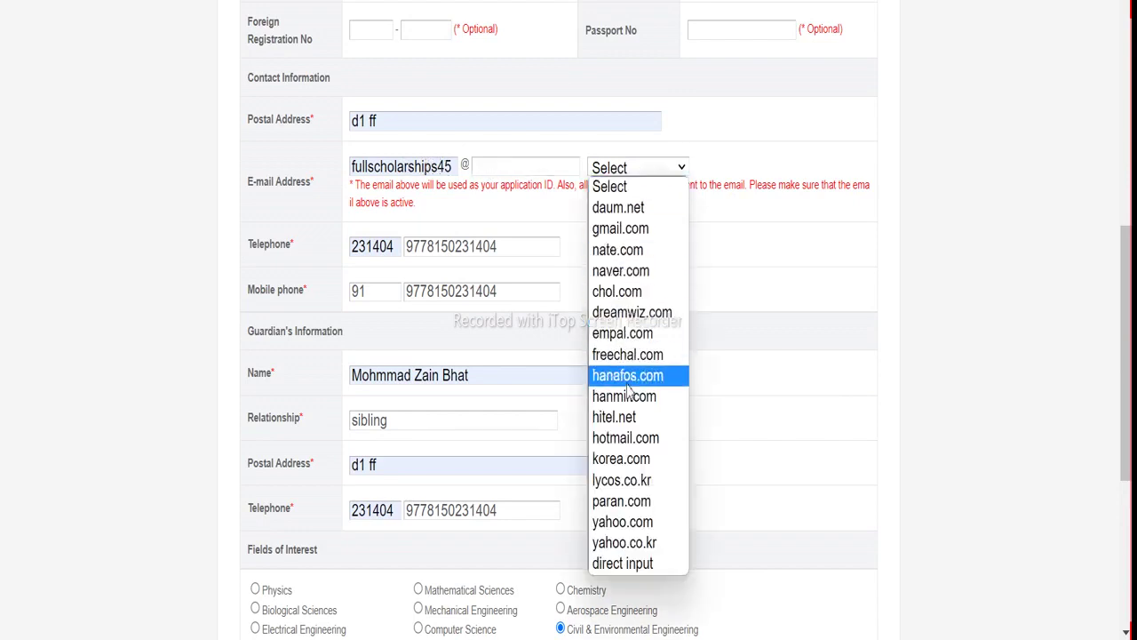
click(622, 229)
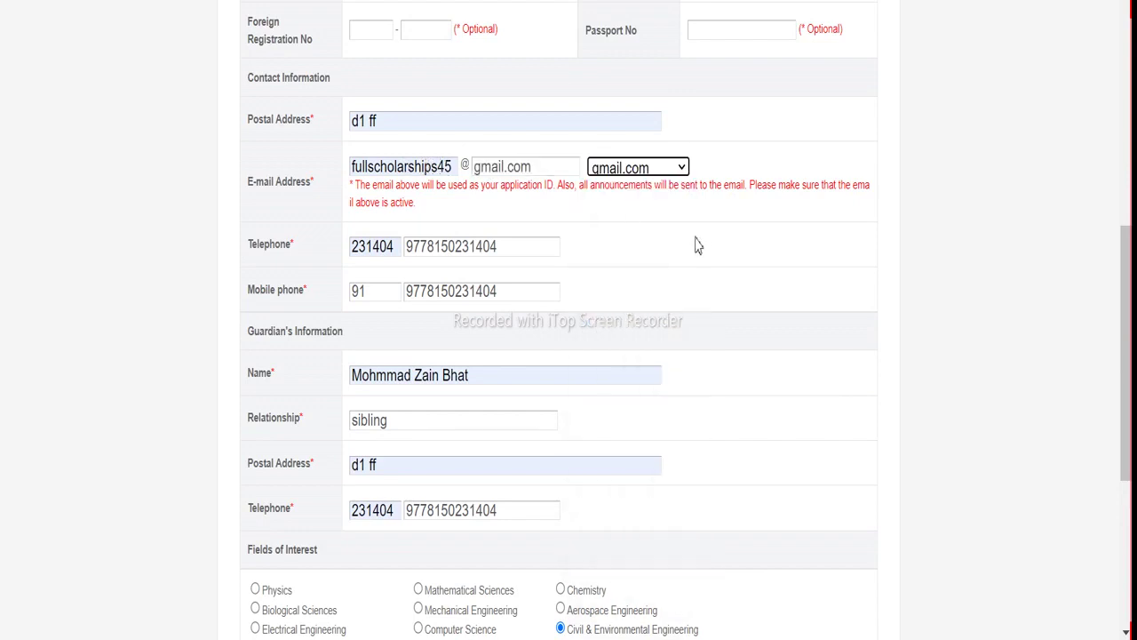
Save the completed Step 1 form and confirm the prompts to continue to Step 2
scroll(716, 427, down, 5)
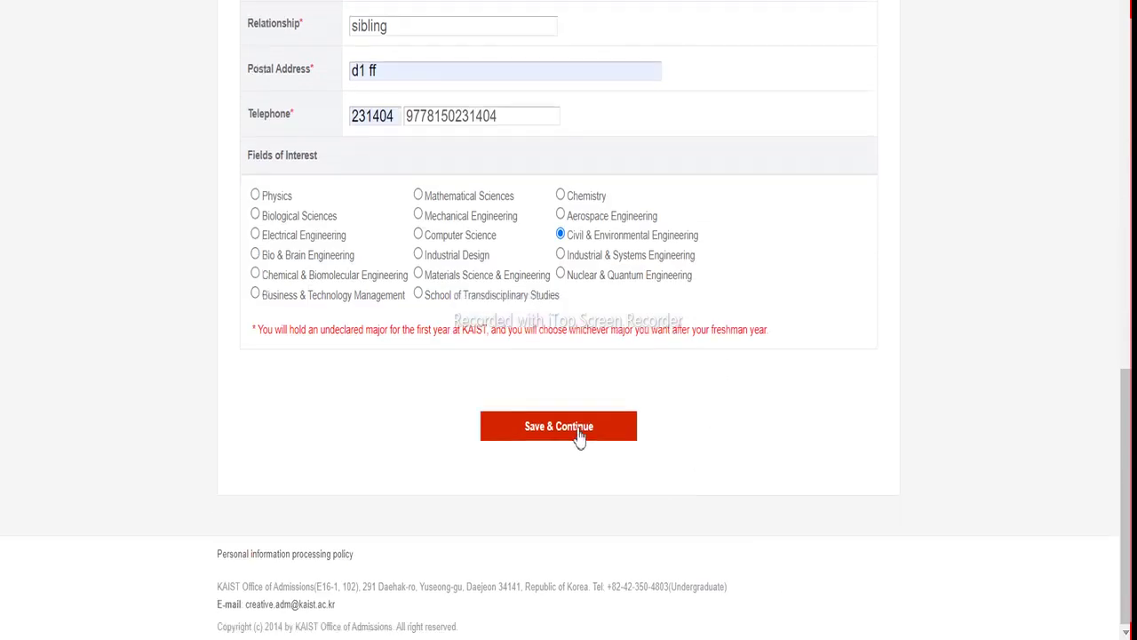
click(577, 431)
click(644, 9)
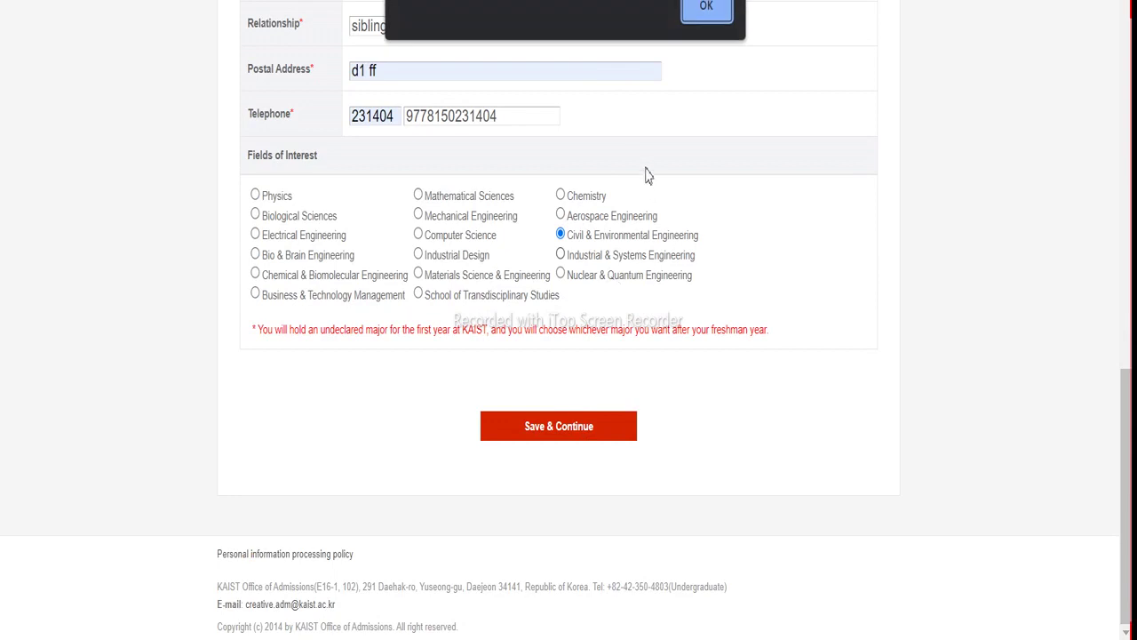
click(706, 7)
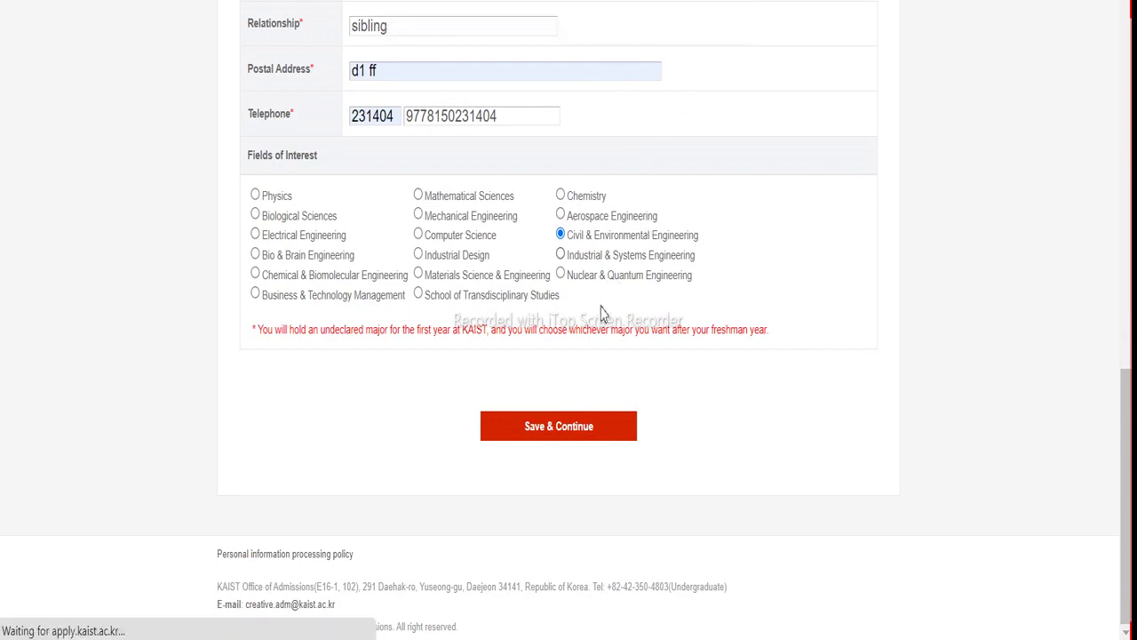
click(561, 428)
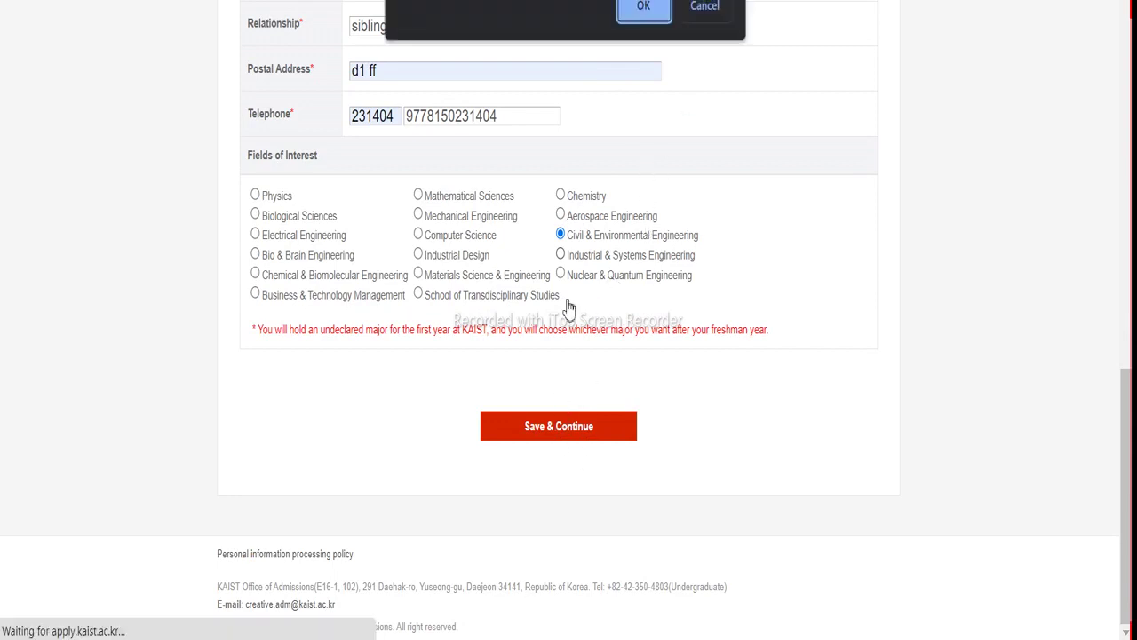
click(644, 9)
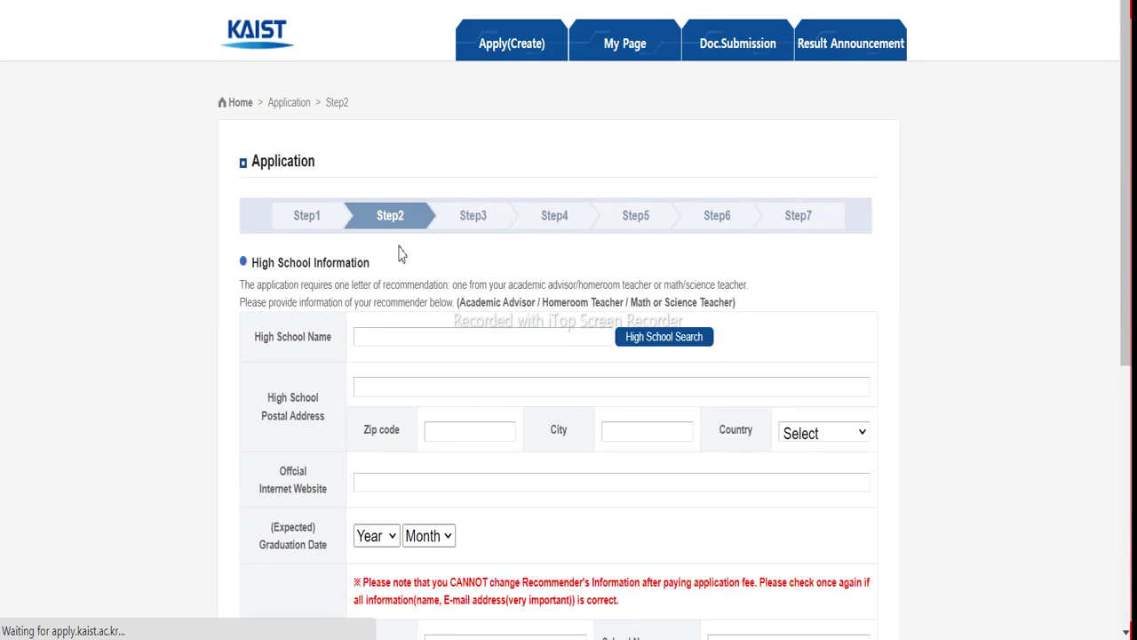
Review Step 2's school, English test, activity and work sections, close the password update prompt, and go on to Step 3
scroll(388, 227, down, 1)
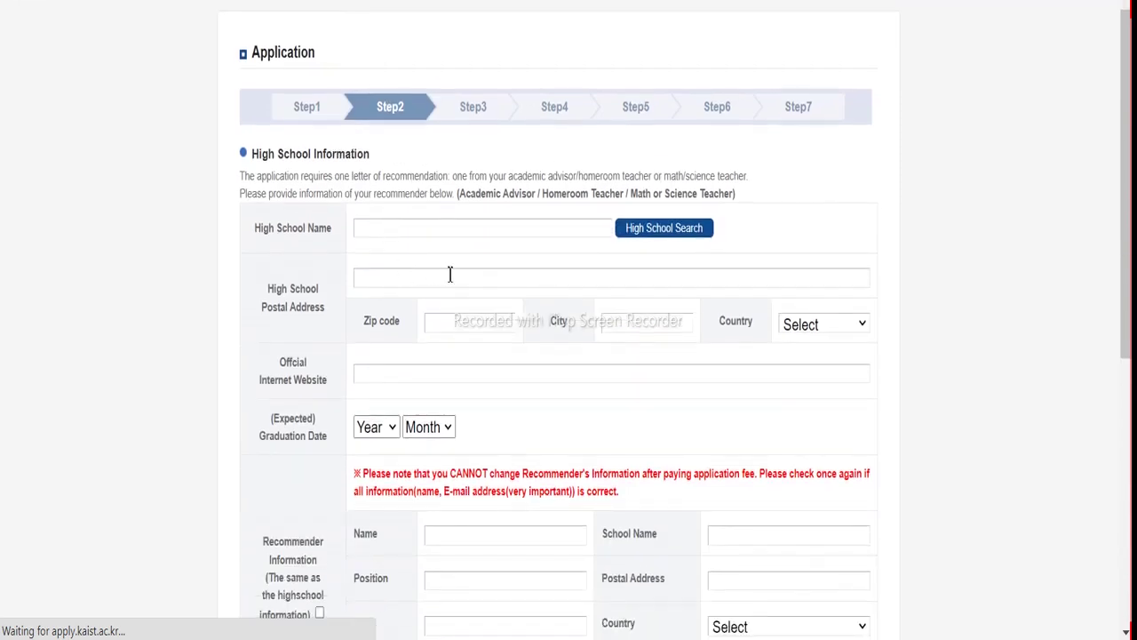
scroll(388, 379, down, 7)
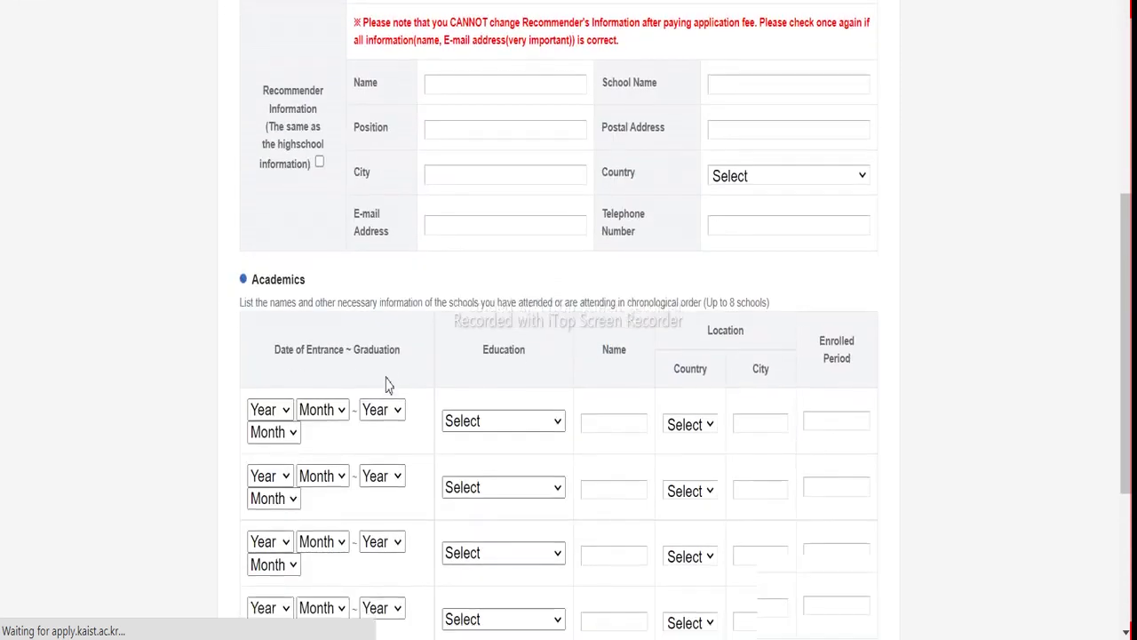
scroll(388, 379, down, 8)
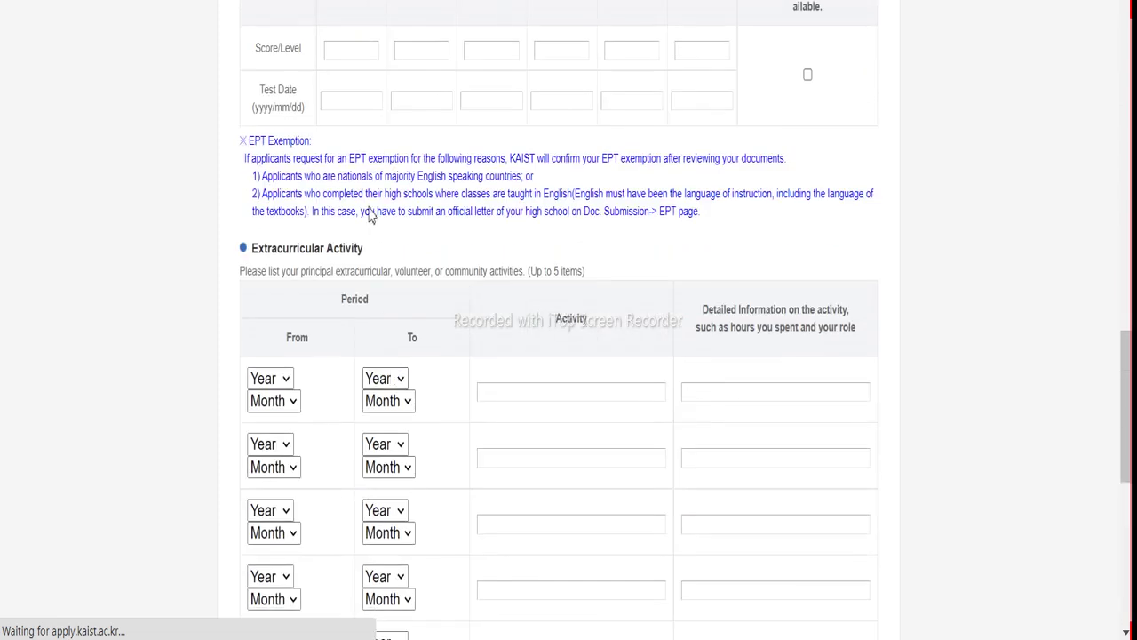
scroll(373, 213, up, 3)
click(920, 189)
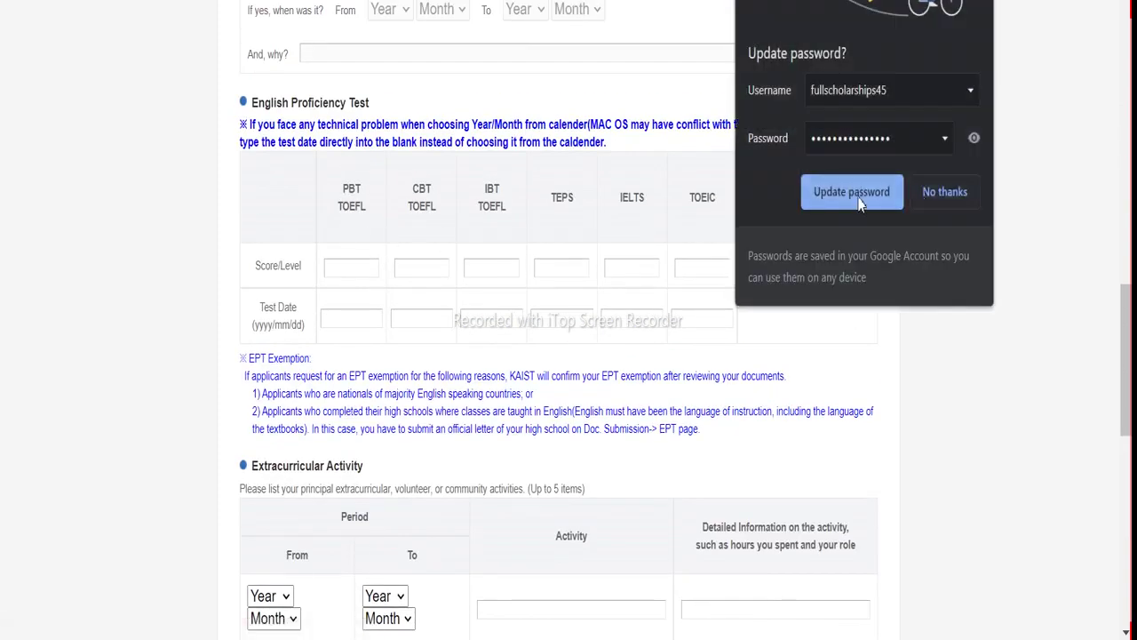
scroll(424, 300, down, 3)
scroll(353, 293, down, 4)
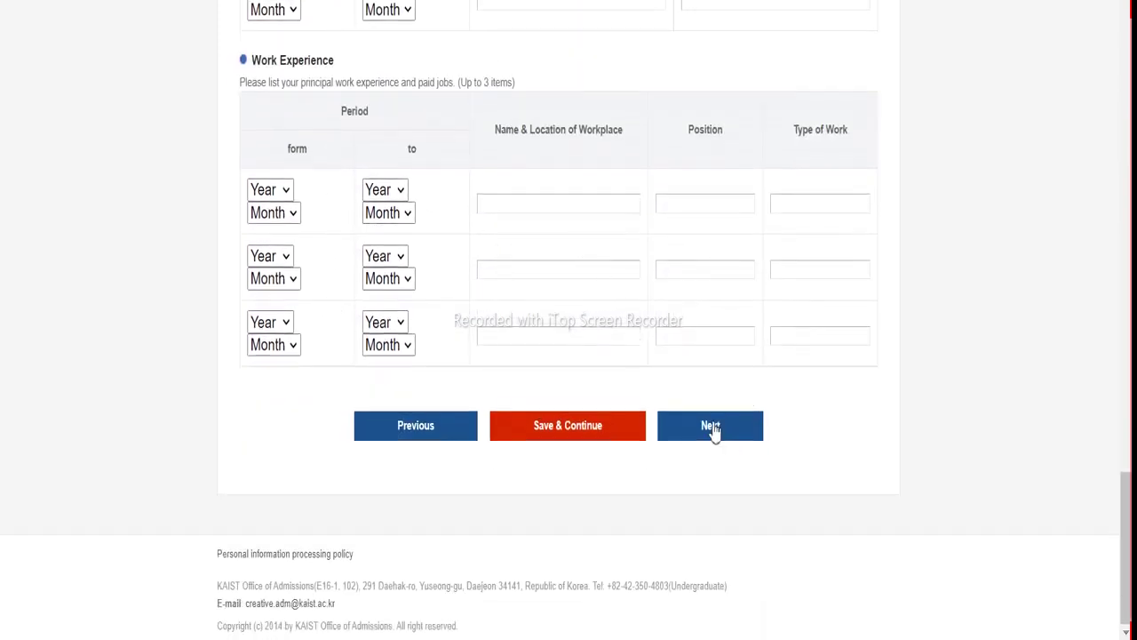
scroll(622, 349, up, 2)
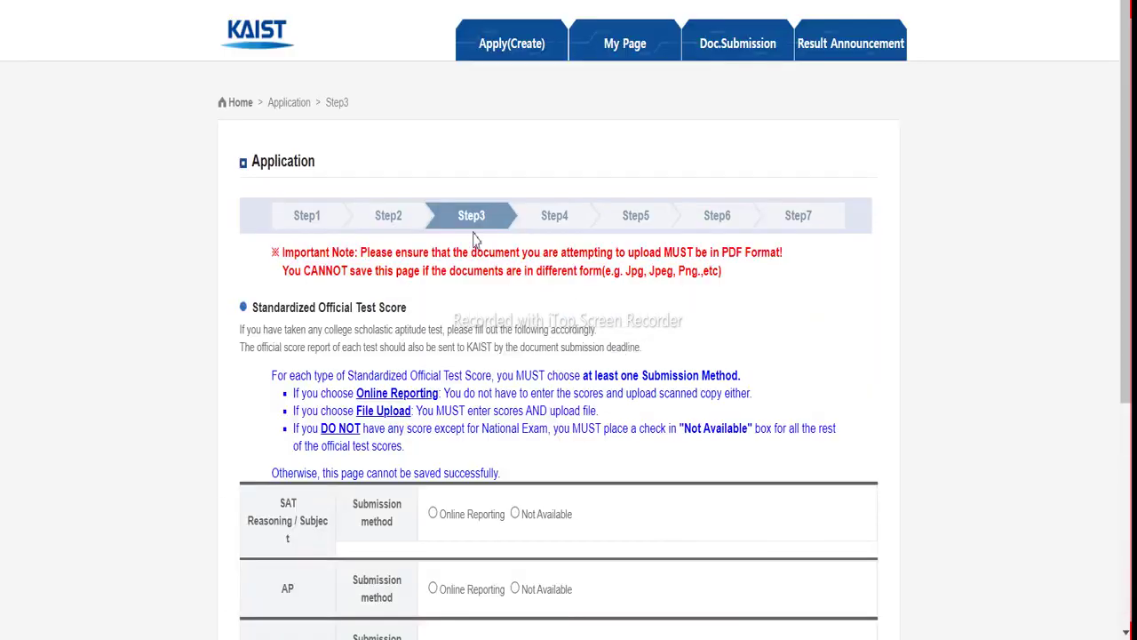
Review the standardized test score sections of Step 3 and go on to Step 4
scroll(411, 253, down, 2)
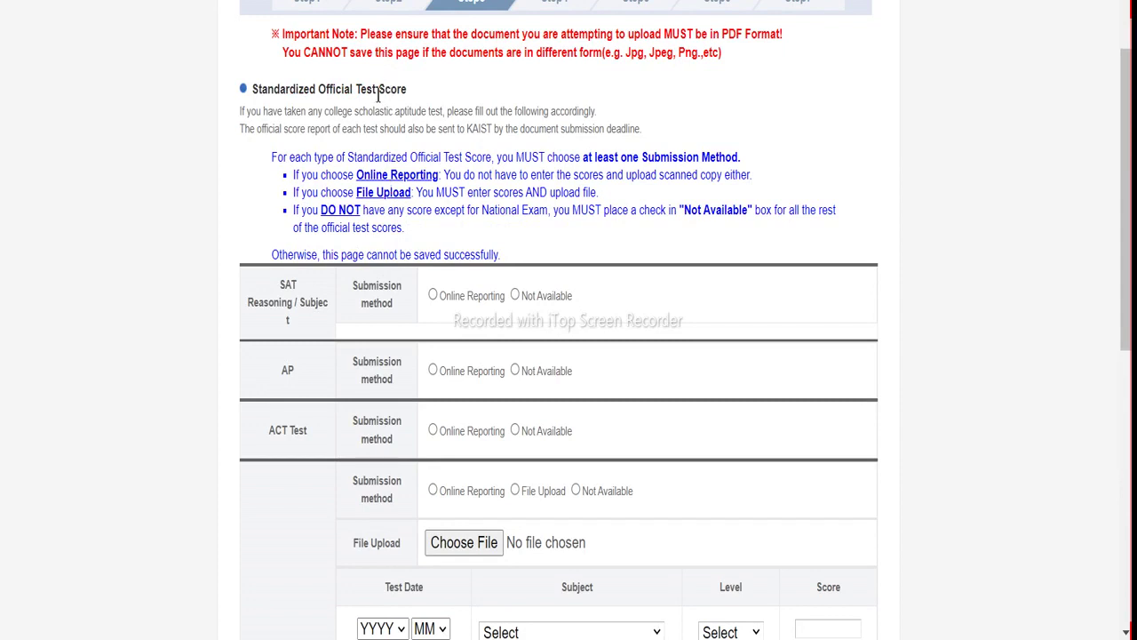
scroll(376, 145, down, 2)
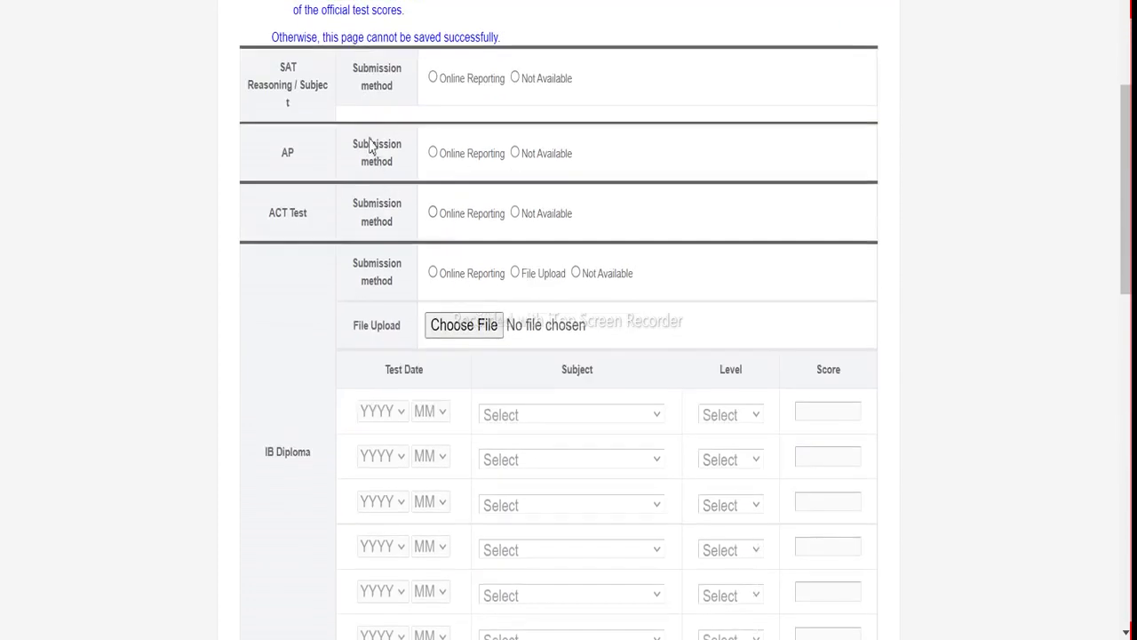
scroll(371, 147, down, 9)
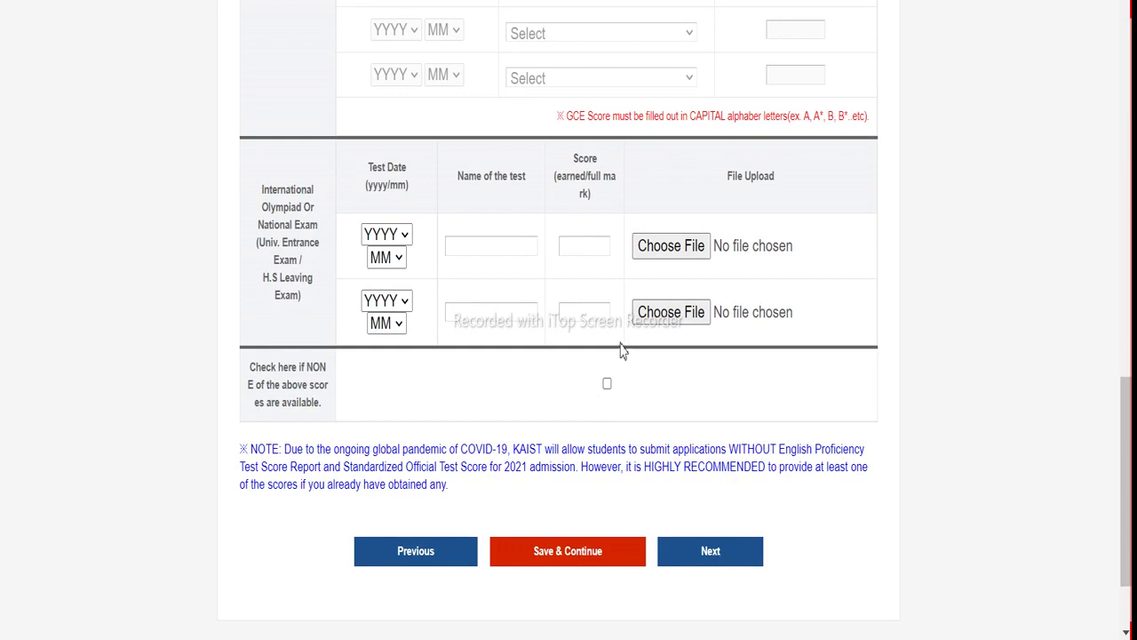
scroll(622, 346, up, 15)
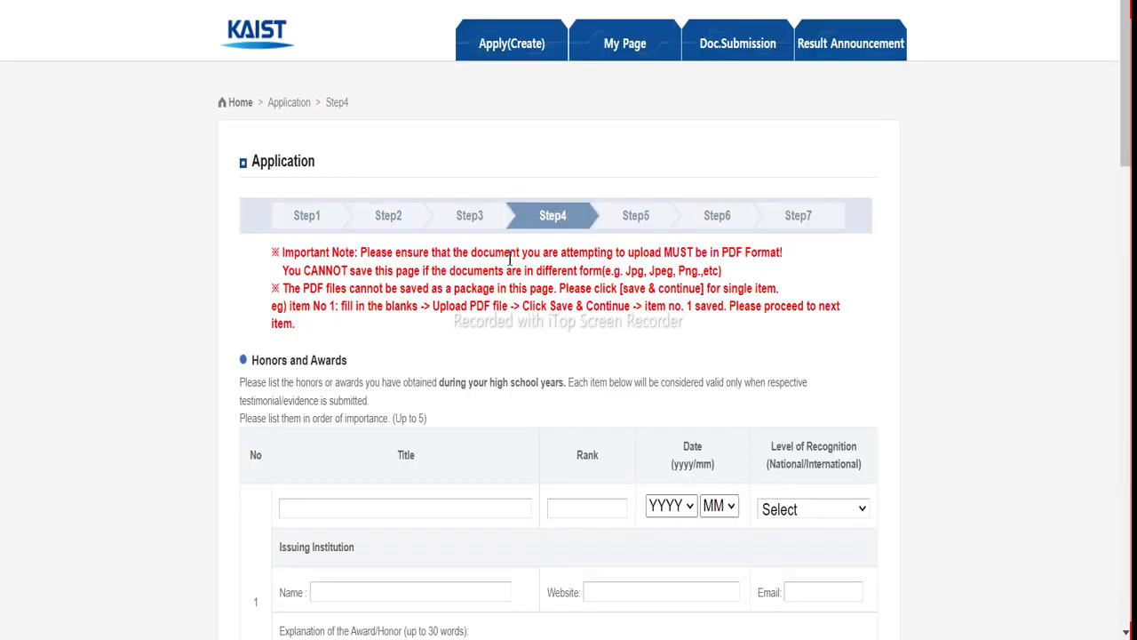
Look over the Honors and Awards entries of Step 4 and go on to Step 5
scroll(509, 255, down, 15)
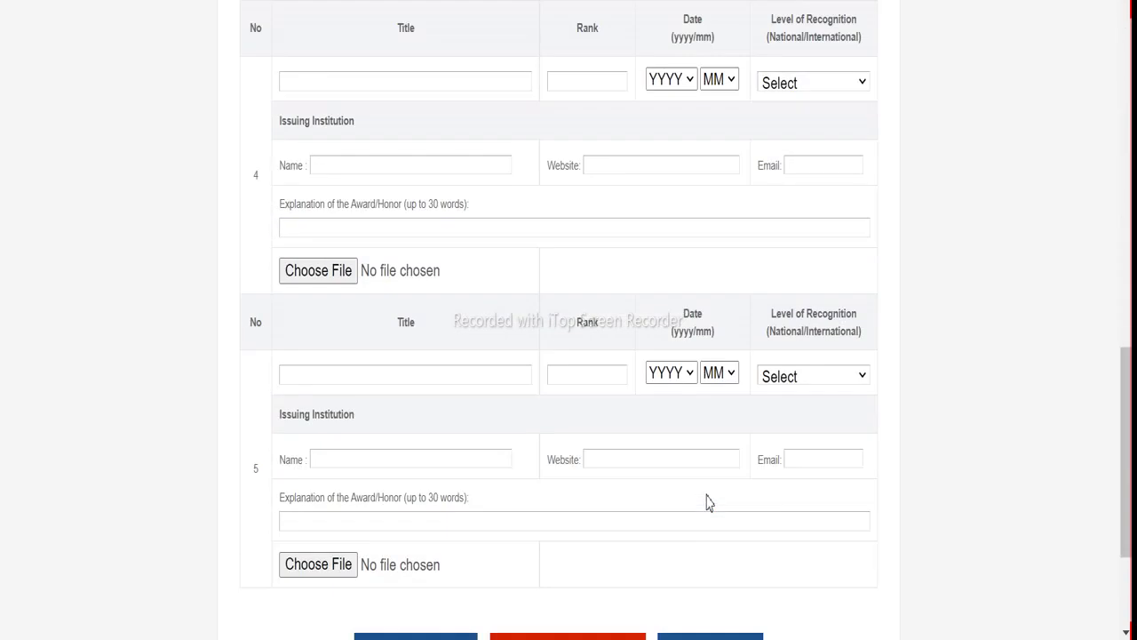
scroll(708, 505, down, 3)
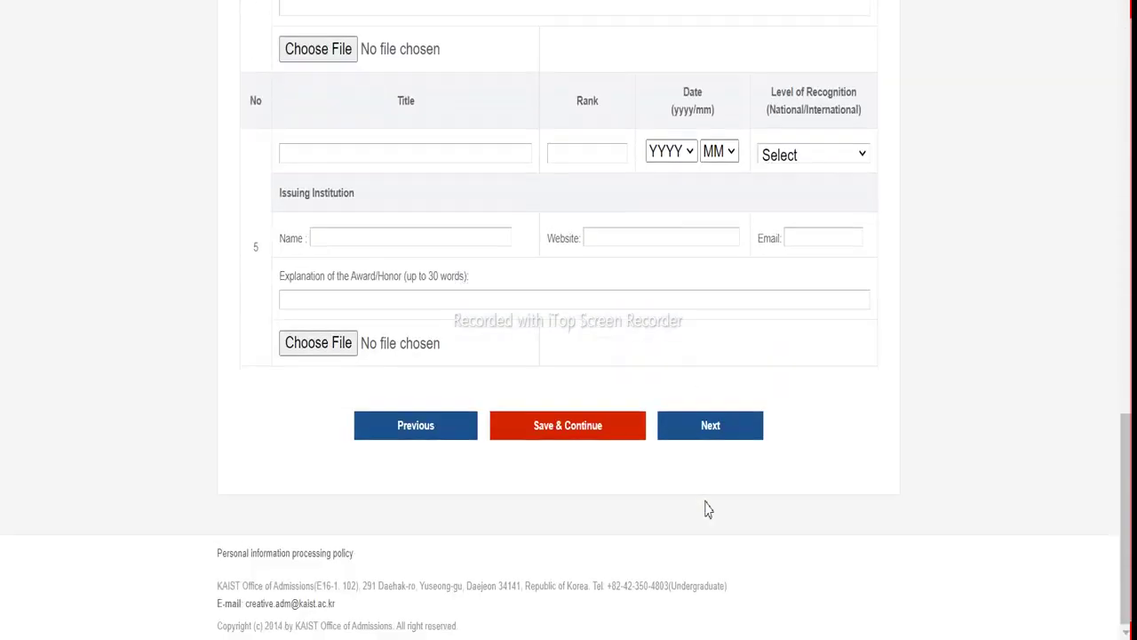
click(691, 424)
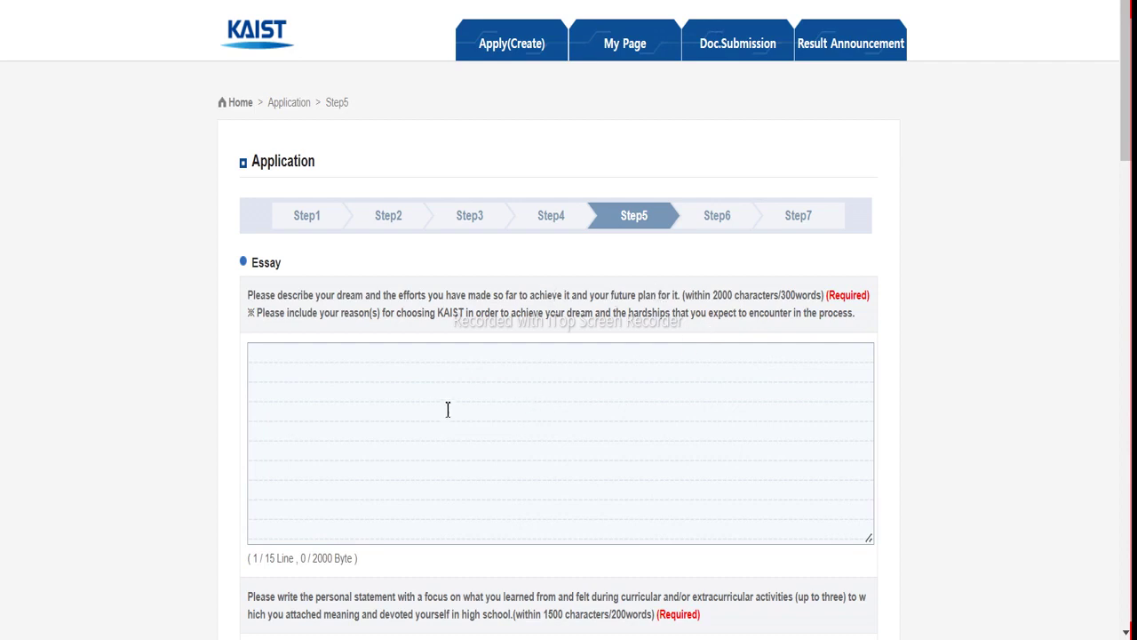
Review the Step 5 essay questions, accept the accuracy certification and recommendation letter agreement, and continue to Step 6
scroll(443, 411, down, 6)
scroll(449, 213, down, 10)
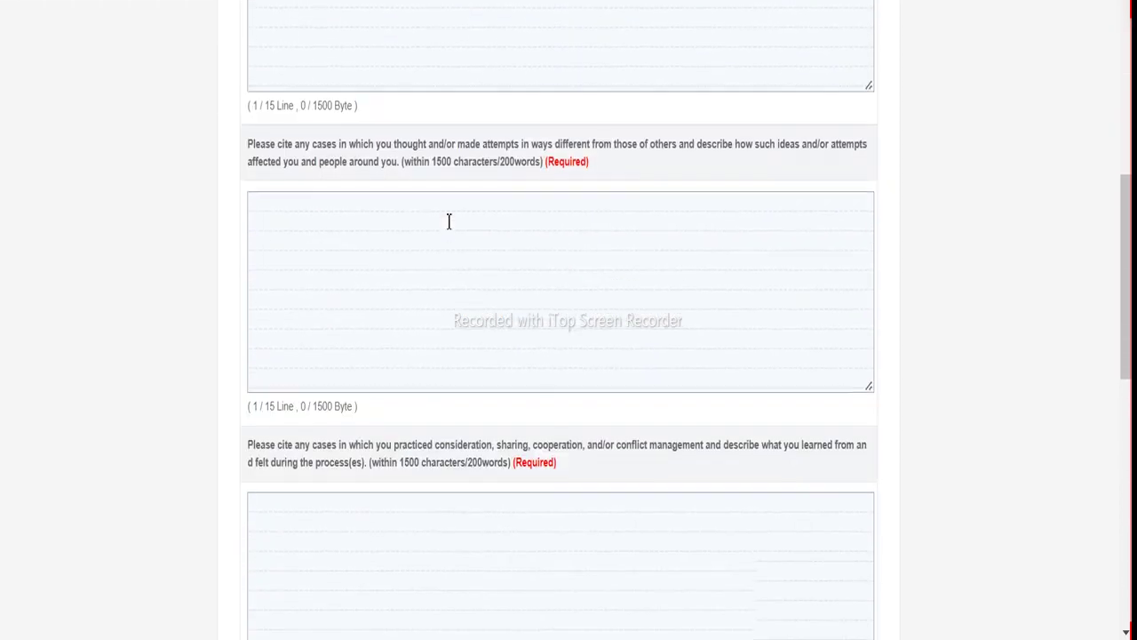
scroll(702, 287, down, 2)
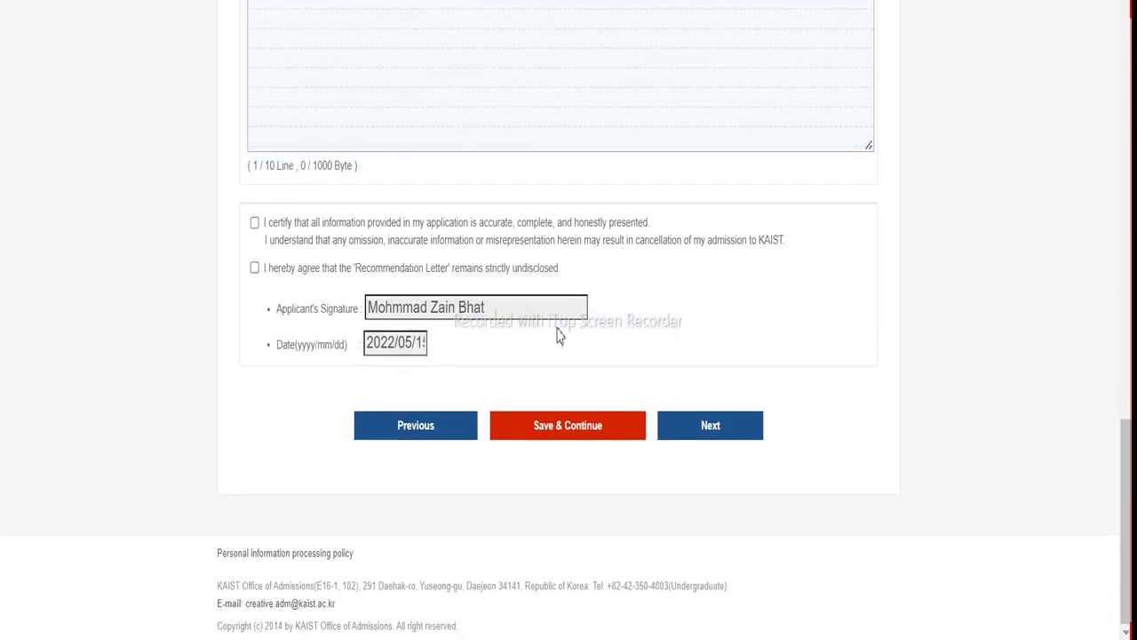
click(254, 267)
click(254, 222)
click(609, 420)
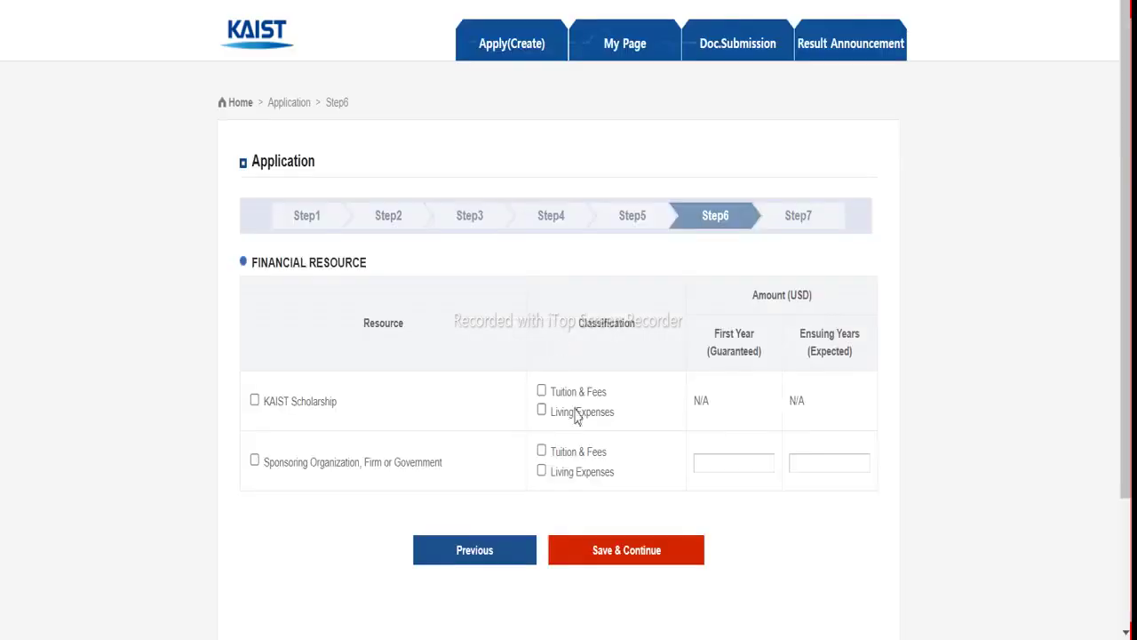
Select KAIST Scholarship as the financial resource for both Tuition & Fees and Living Expenses, and review the instructions
scroll(636, 393, down, 3)
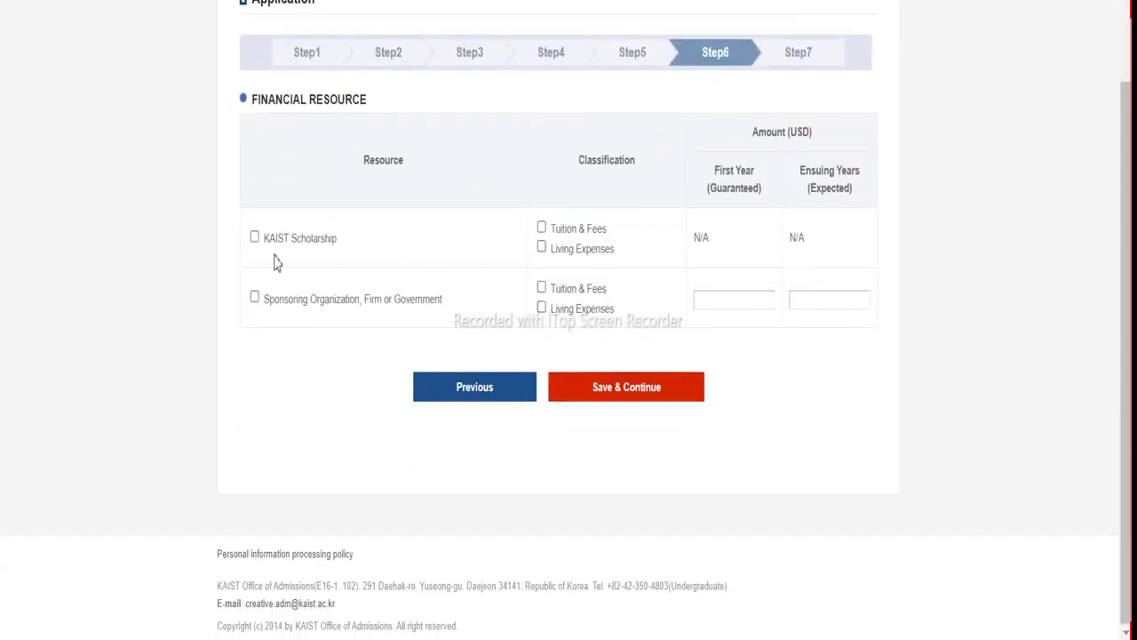
click(254, 236)
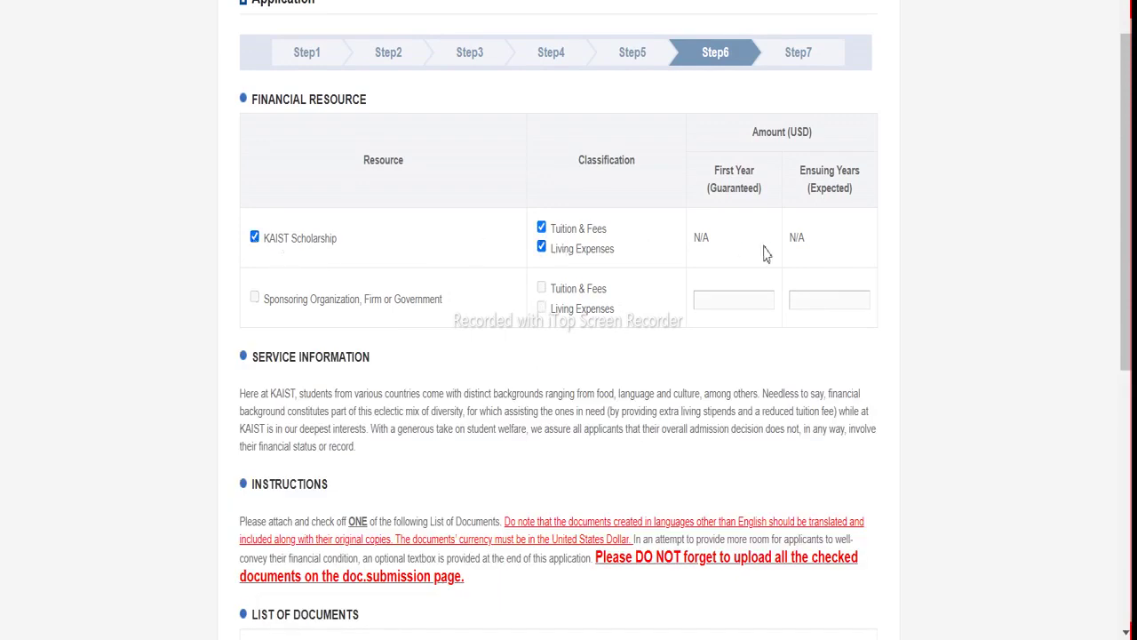
scroll(676, 307, down, 2)
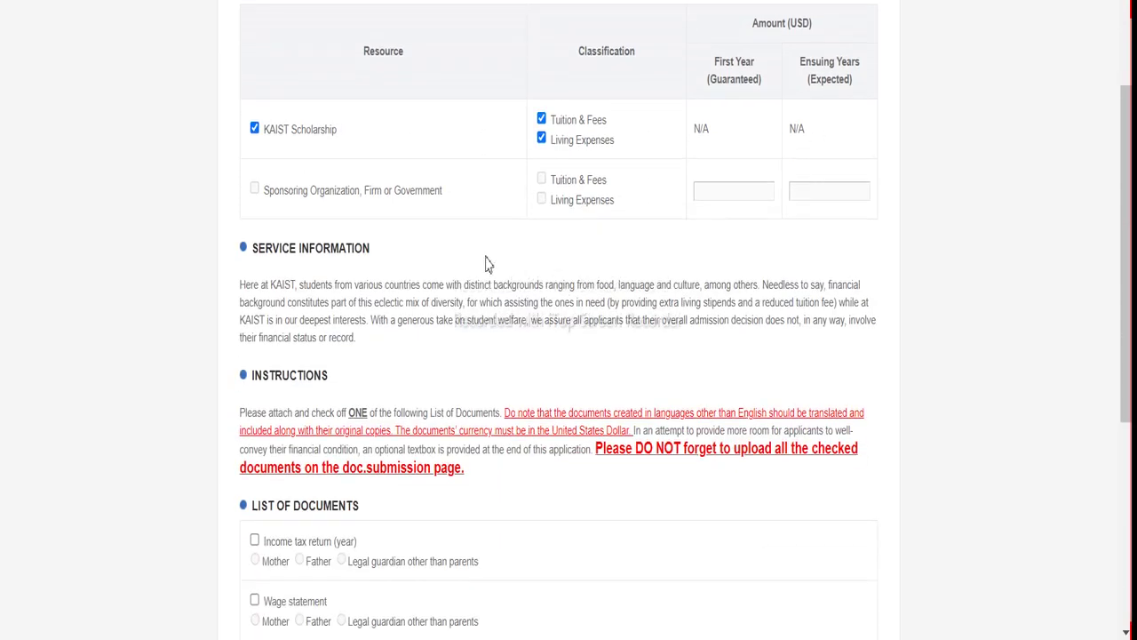
scroll(546, 288, up, 3)
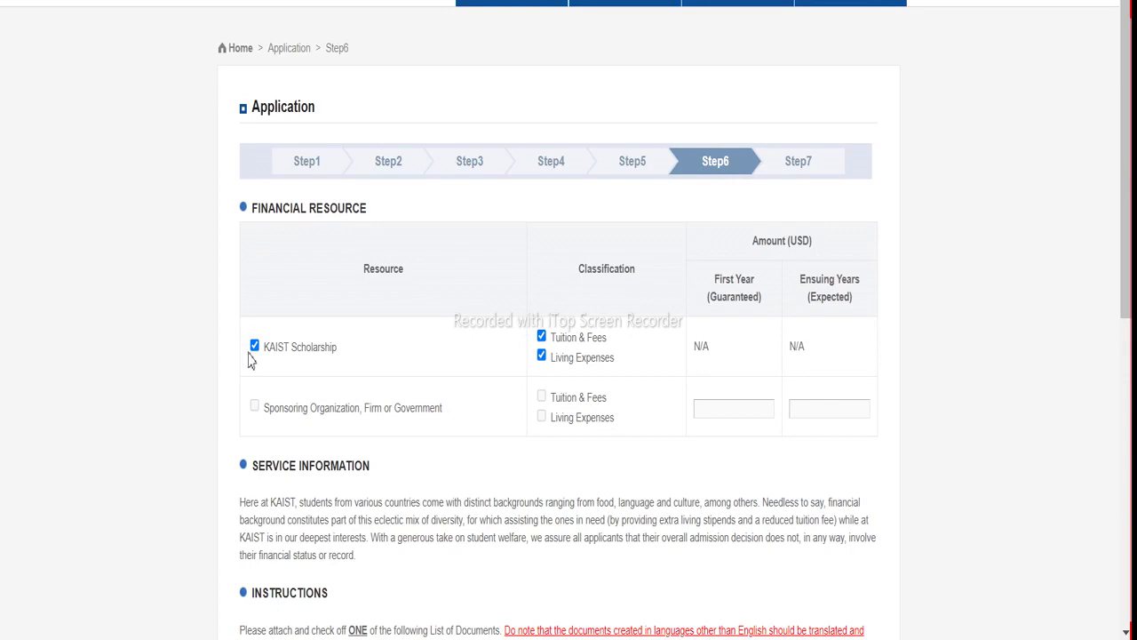
Look over the list of financial documents and try to save Step 6 without selecting any
scroll(620, 423, down, 5)
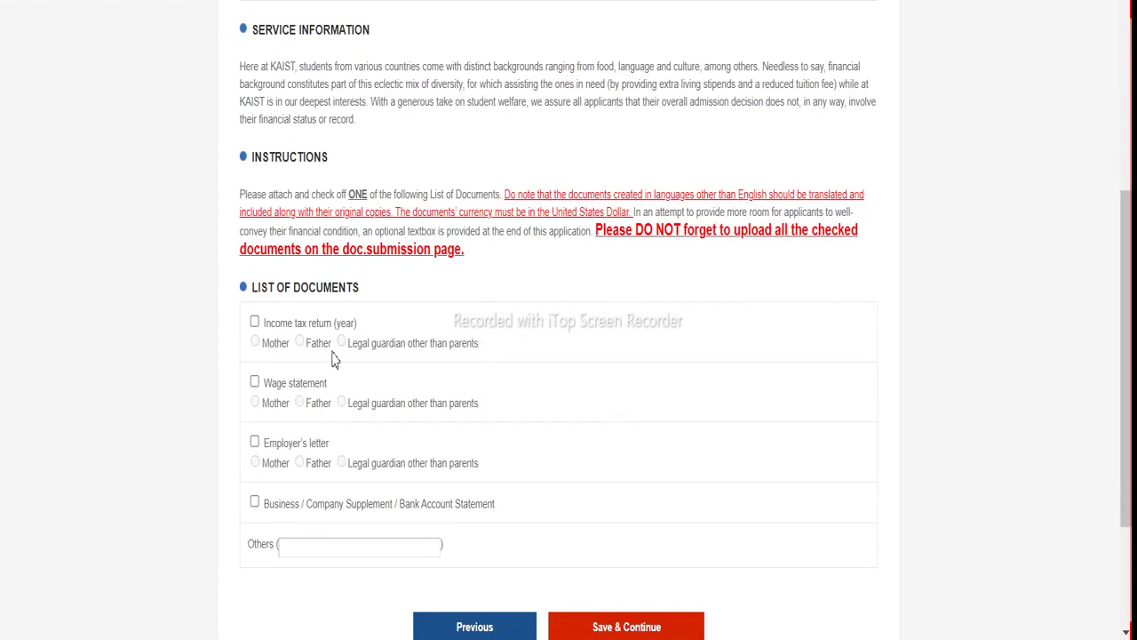
scroll(518, 420, down, 1)
scroll(518, 420, down, 1)
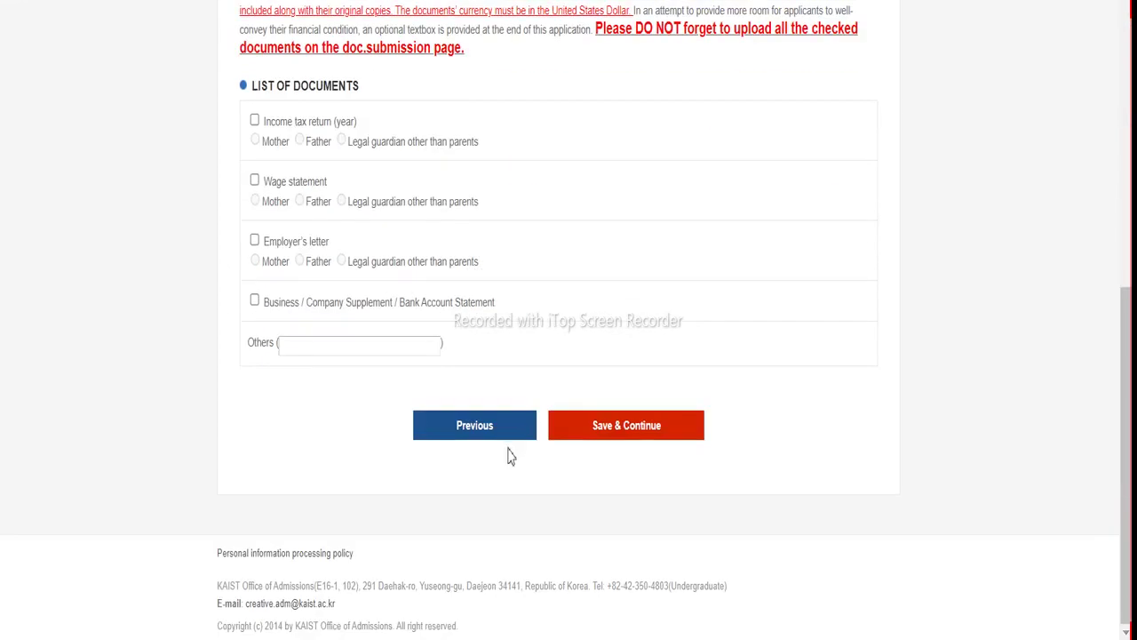
click(610, 426)
click(717, 7)
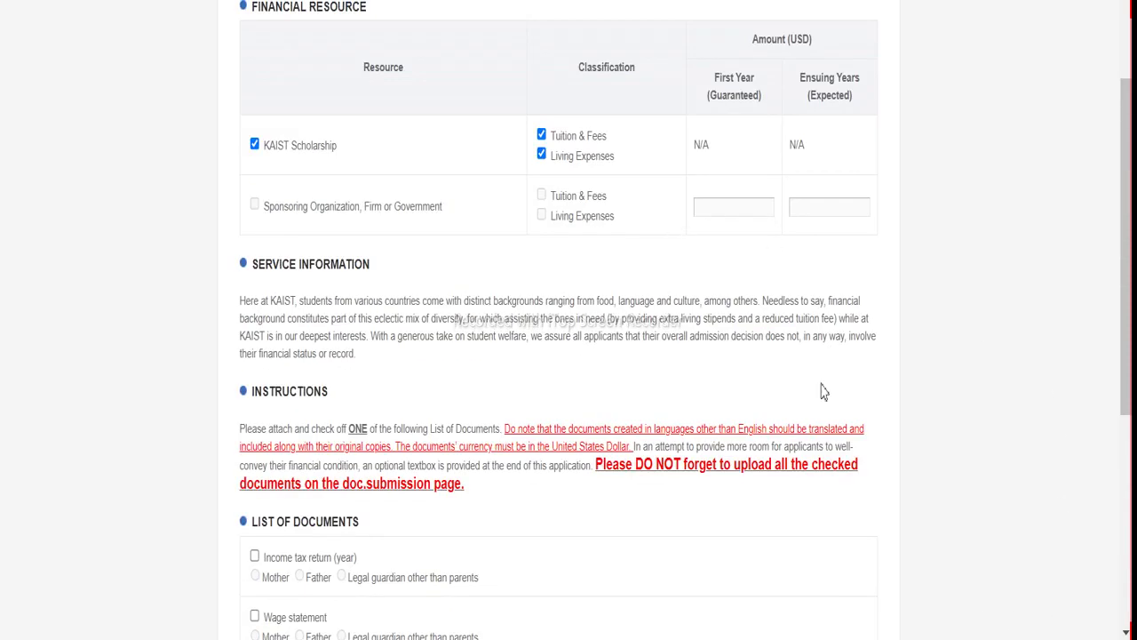
Switch to the KAIST scholarship article and review its application process, scholarship details and eligibility criteria
scroll(528, 257, up, 2)
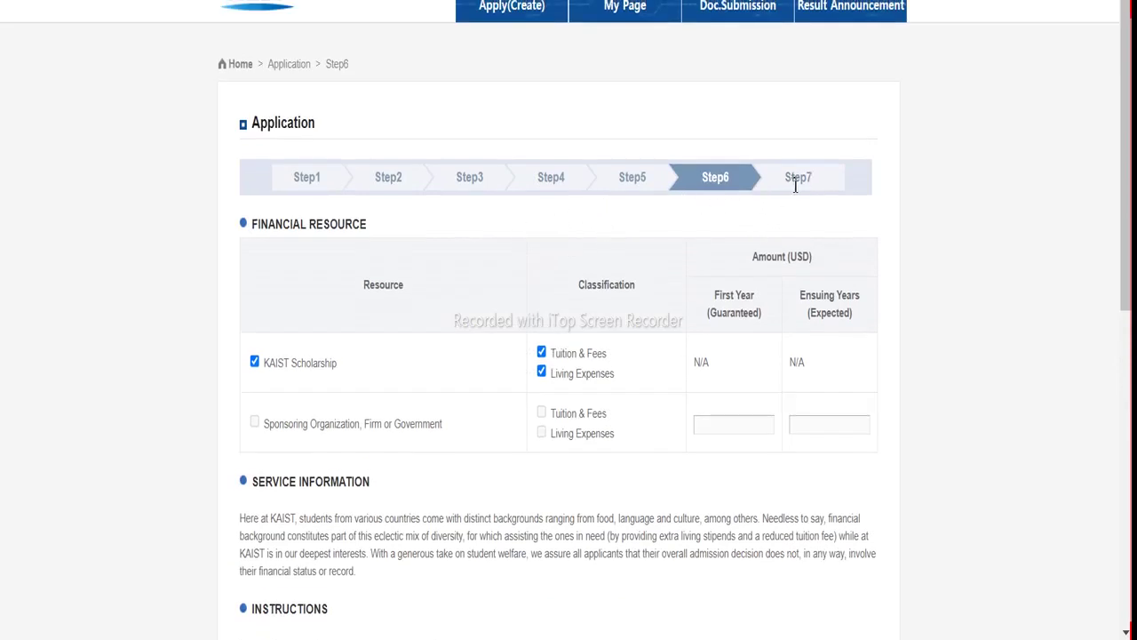
scroll(523, 336, up, 1)
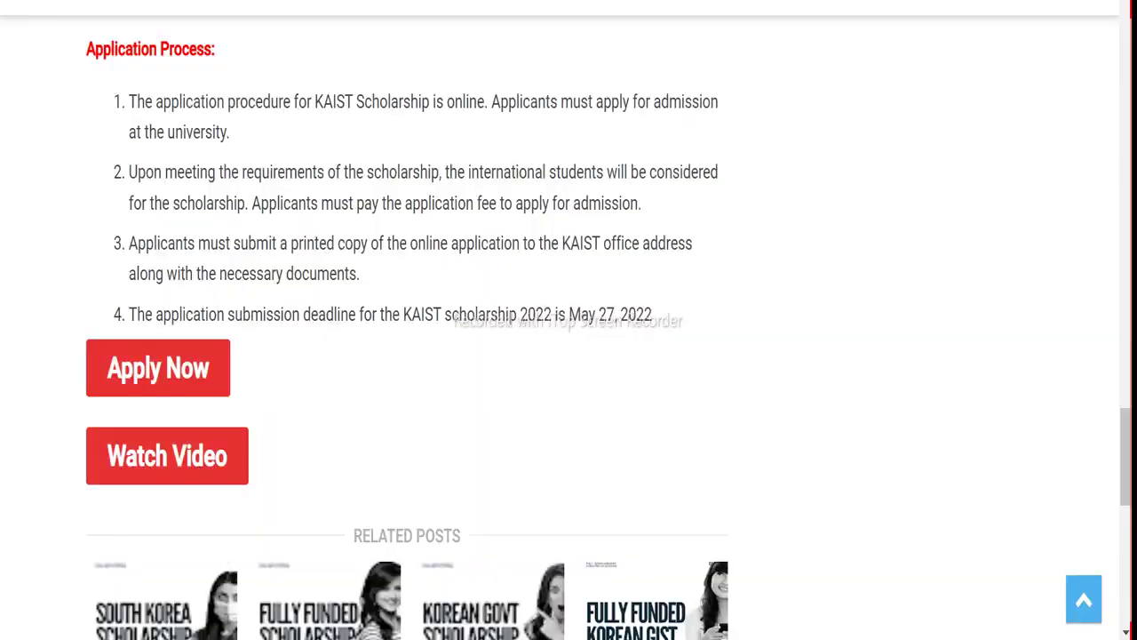
scroll(279, 127, up, 8)
scroll(329, 163, up, 6)
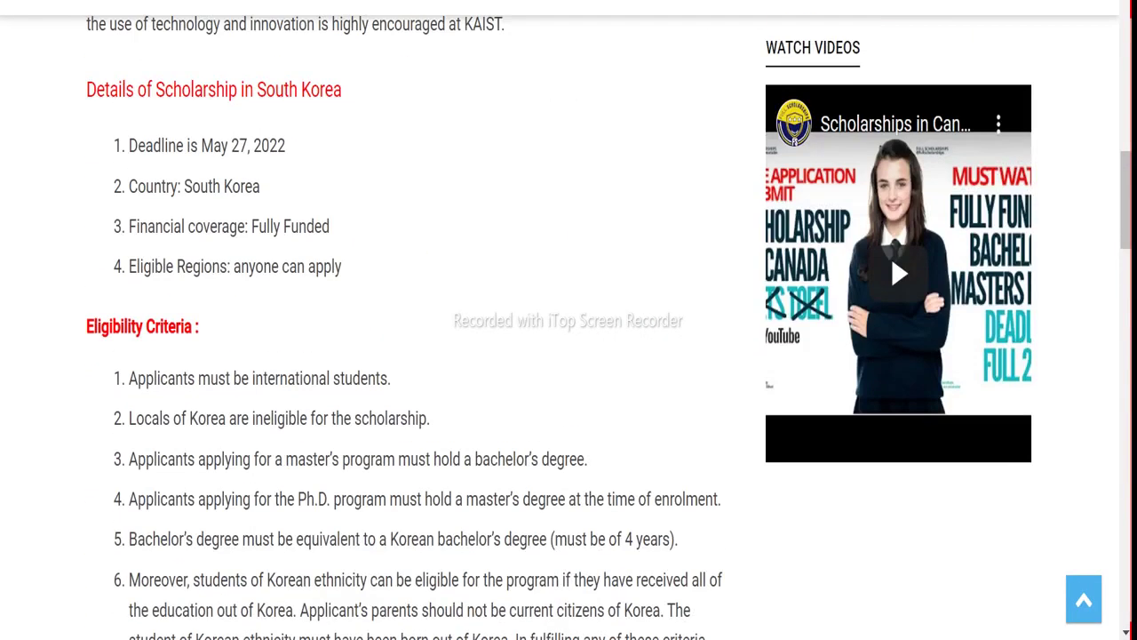